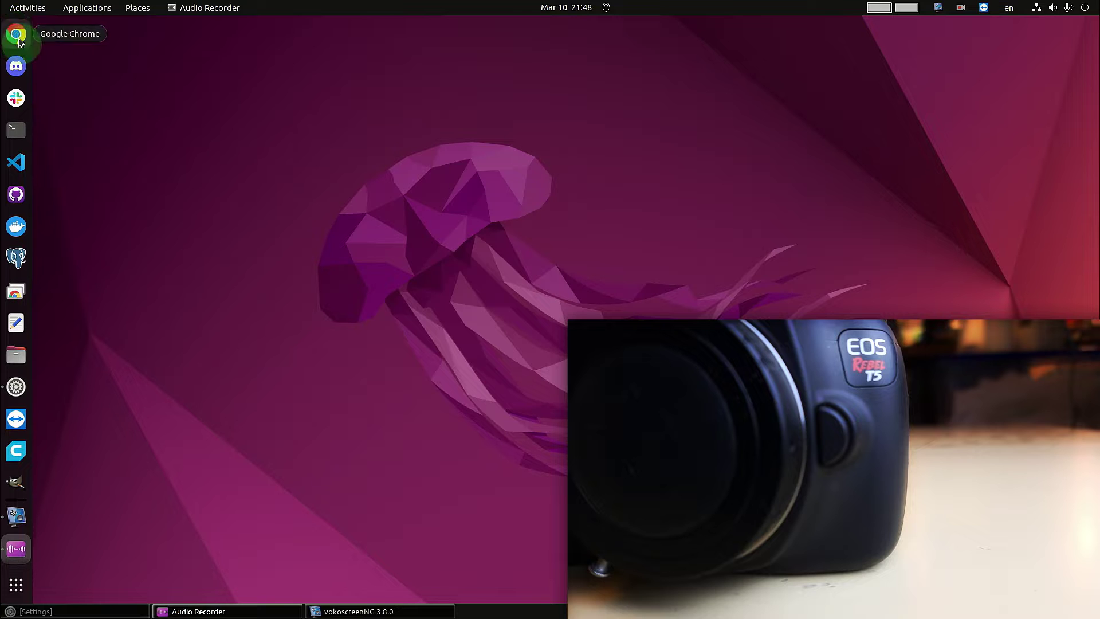
Step: Open Google Chrome, search the web for "magic lantern", decline precise location, and open the Magic Lantern home page
{"action": "left_click", "coordinate": [16, 33]}
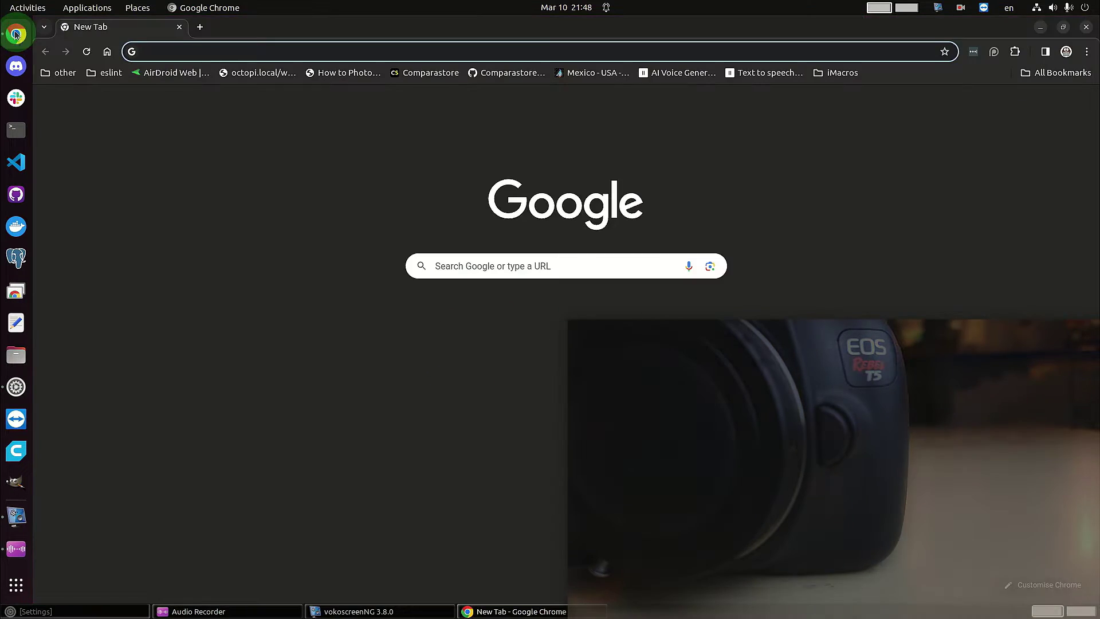
{"action": "left_click", "coordinate": [202, 58]}
{"action": "type", "text": "magic lanter"}
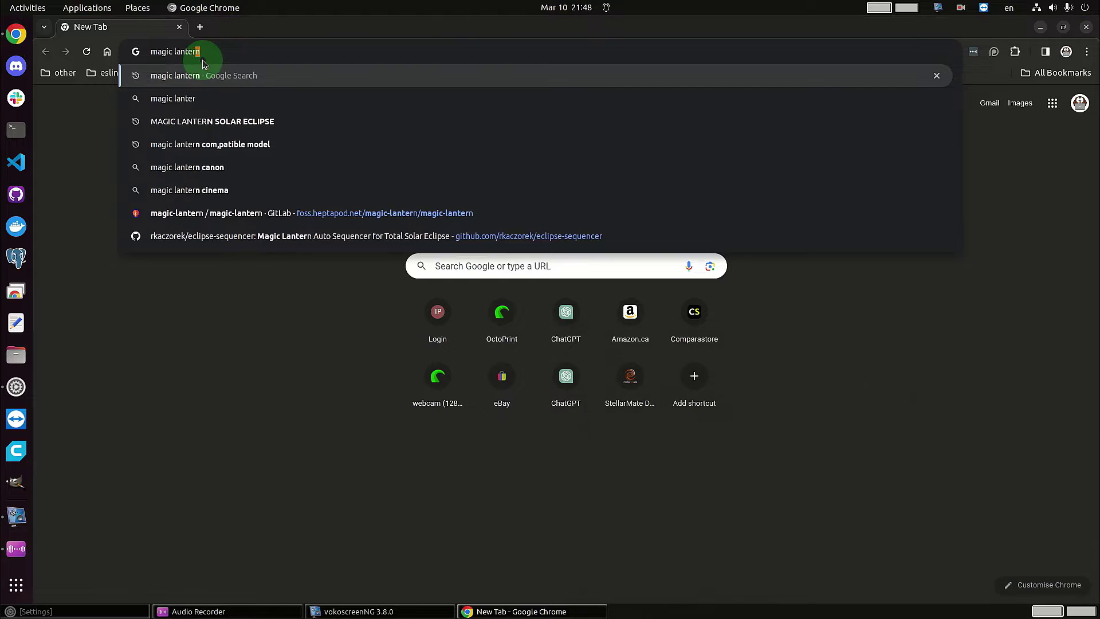
{"action": "key", "text": "Return"}
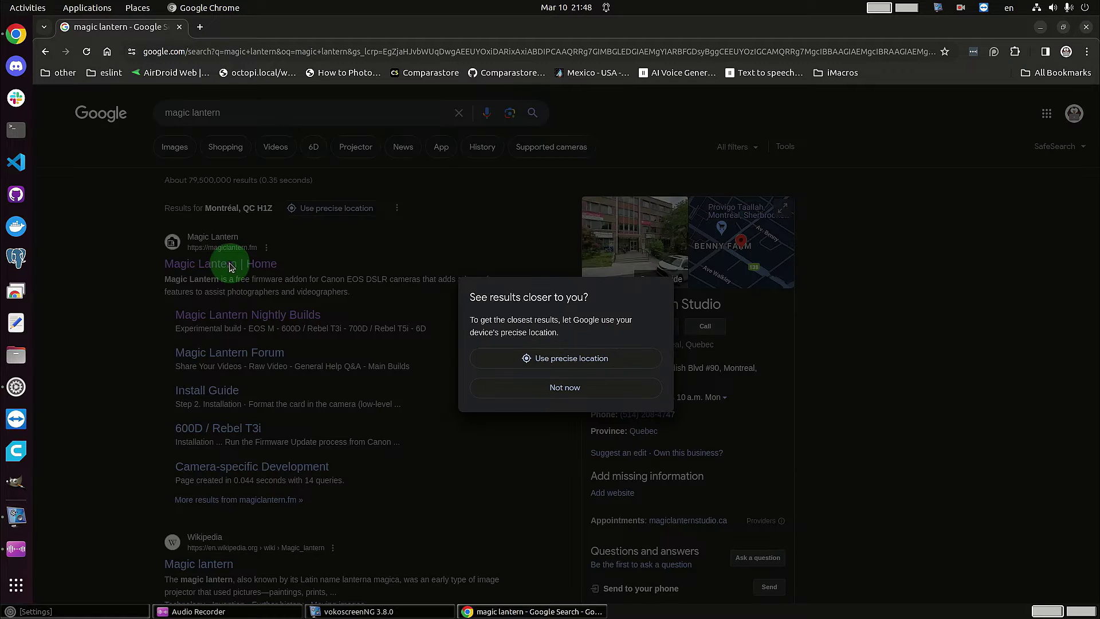
{"action": "left_click", "coordinate": [567, 389]}
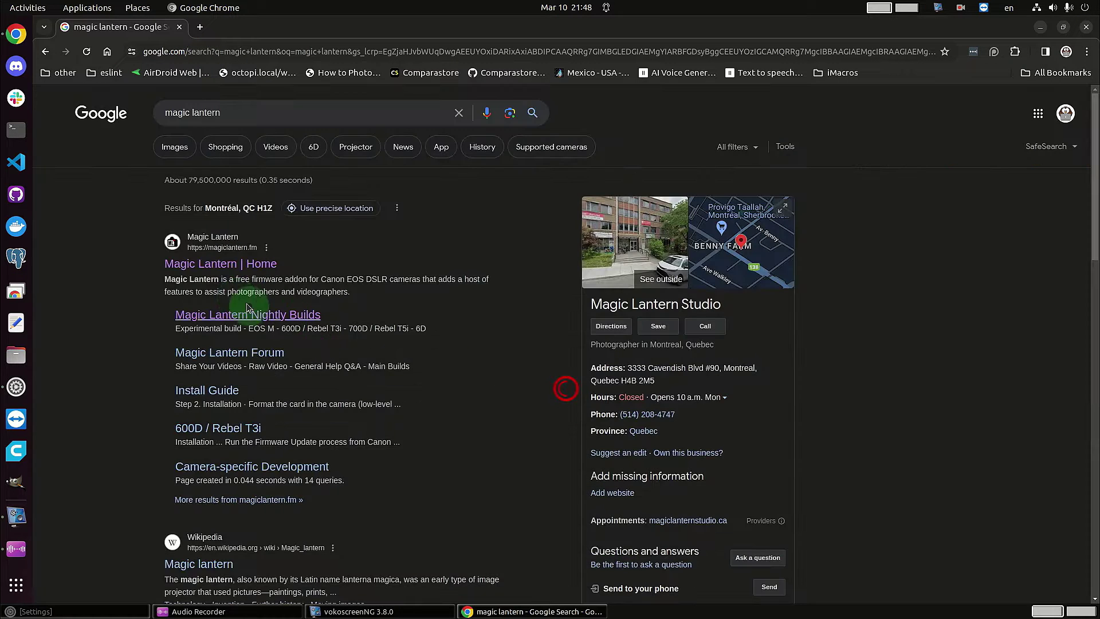
{"action": "left_click", "coordinate": [203, 264]}
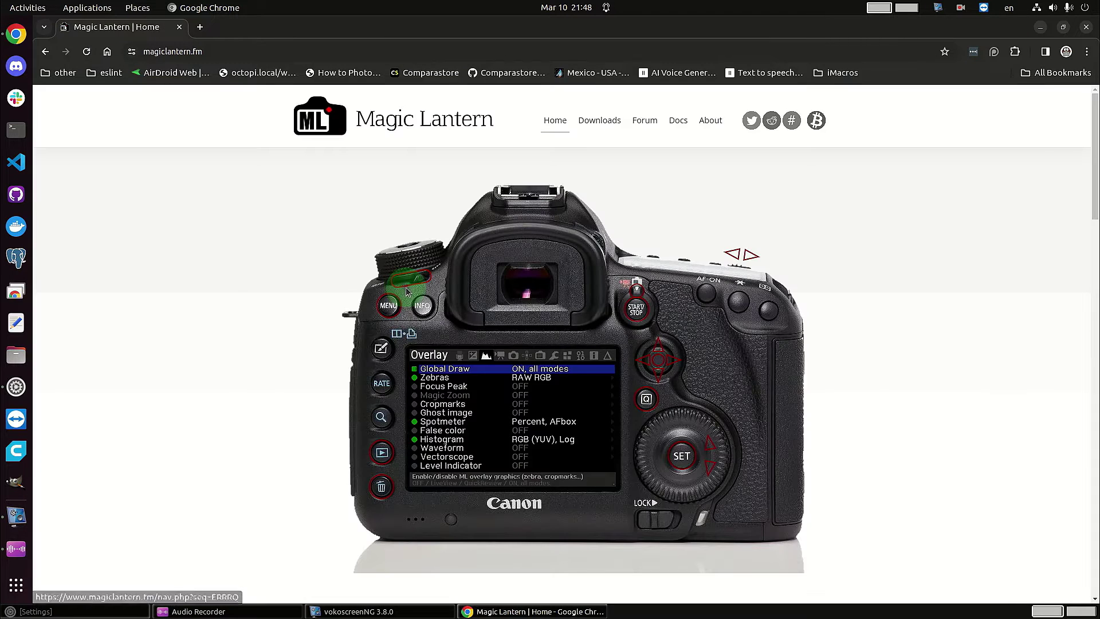
Step: Go to the Magic Lantern nightly builds and open the 1200D / Rebel T5 build page under Ports In Progress
{"action": "scroll", "coordinate": [664, 351], "scroll_direction": "down", "scroll_amount": 15}
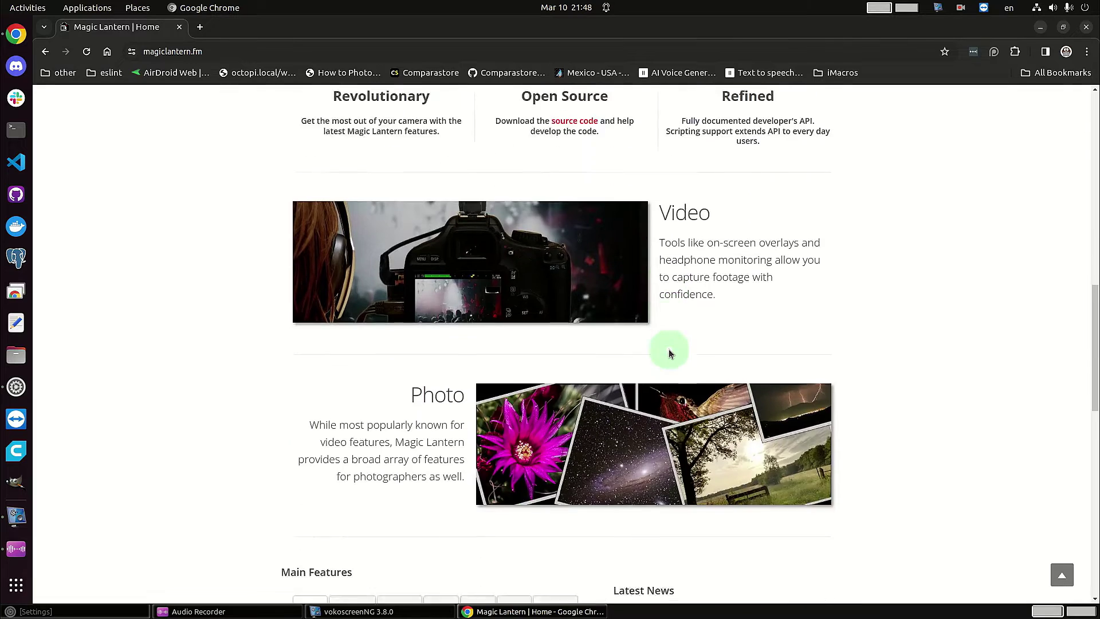
{"action": "scroll", "coordinate": [668, 350], "scroll_direction": "down", "scroll_amount": 8}
{"action": "scroll", "coordinate": [668, 351], "scroll_direction": "up", "scroll_amount": 4}
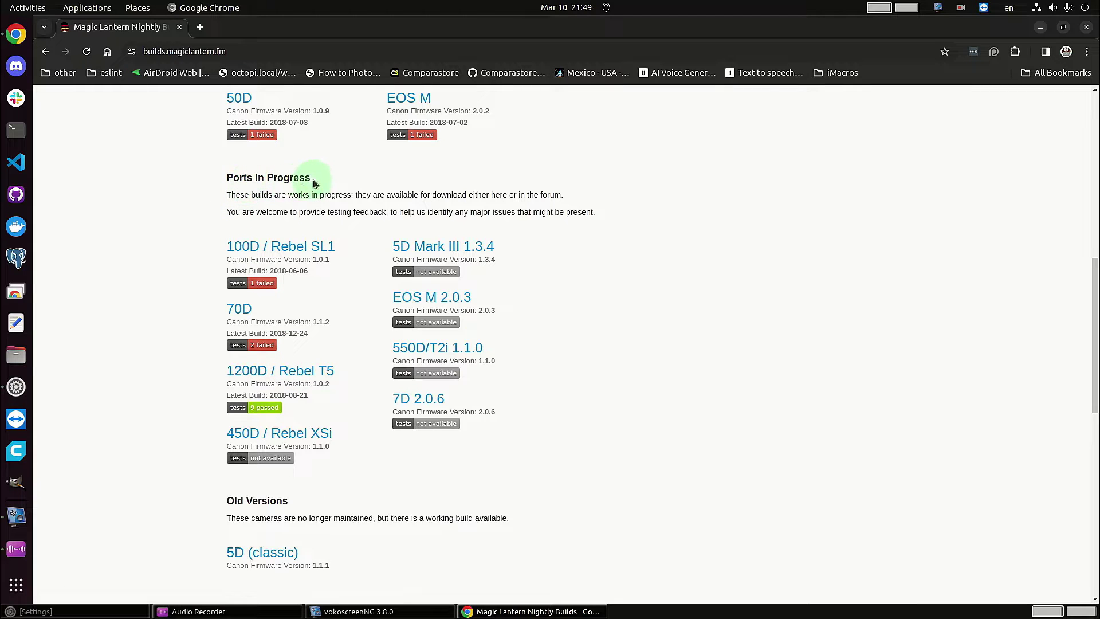
{"action": "scroll", "coordinate": [317, 188], "scroll_direction": "up", "scroll_amount": 10}
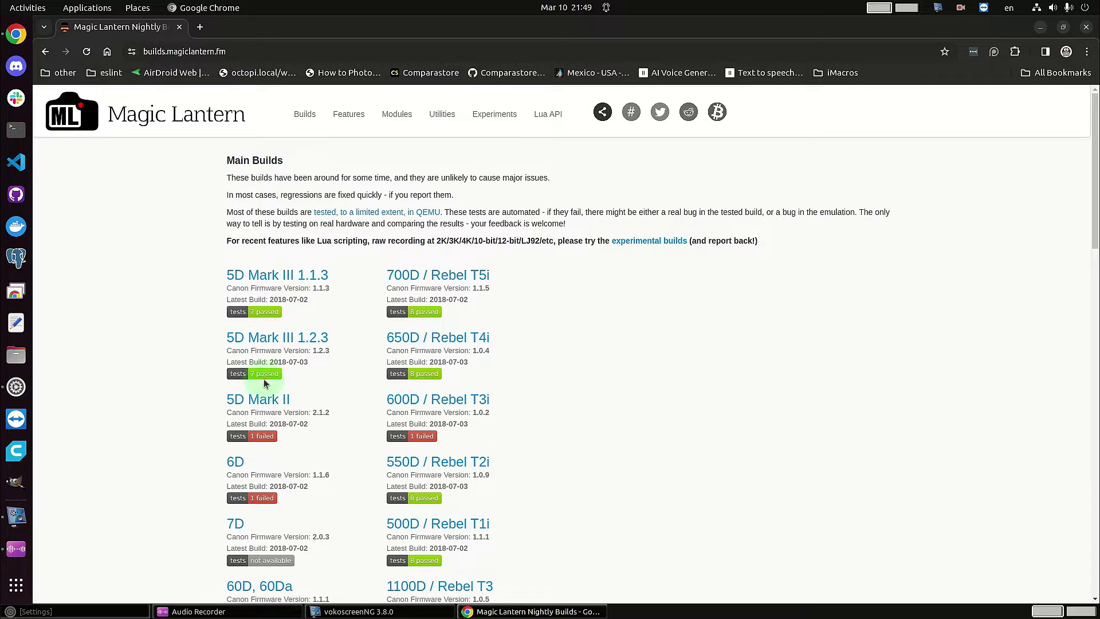
{"action": "scroll", "coordinate": [269, 430], "scroll_direction": "down", "scroll_amount": 8}
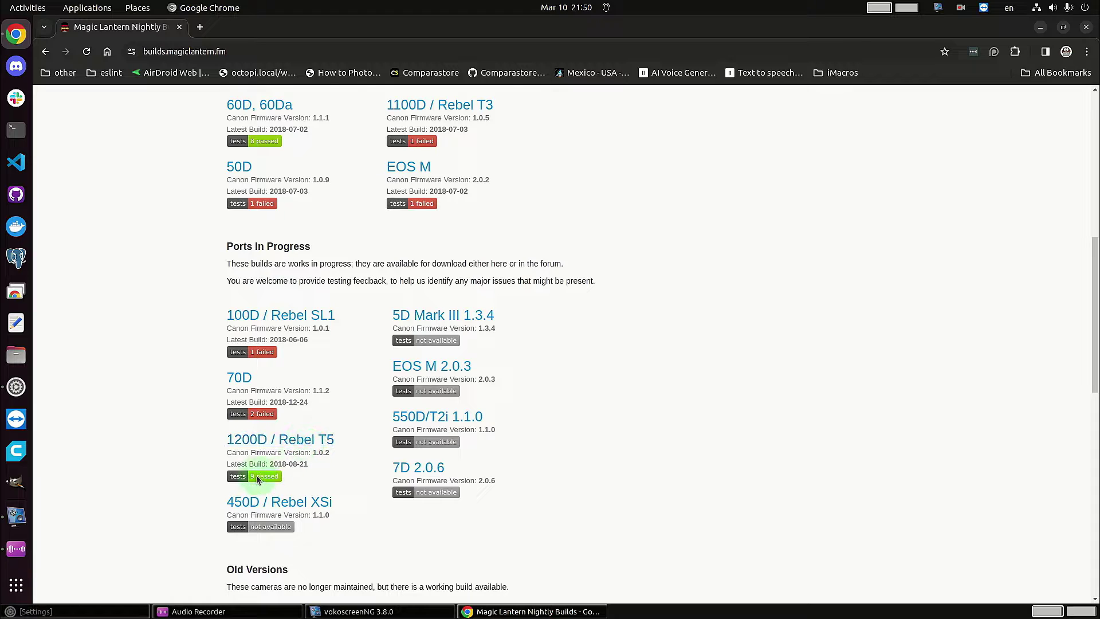
{"action": "mouse_move", "coordinate": [256, 475]}
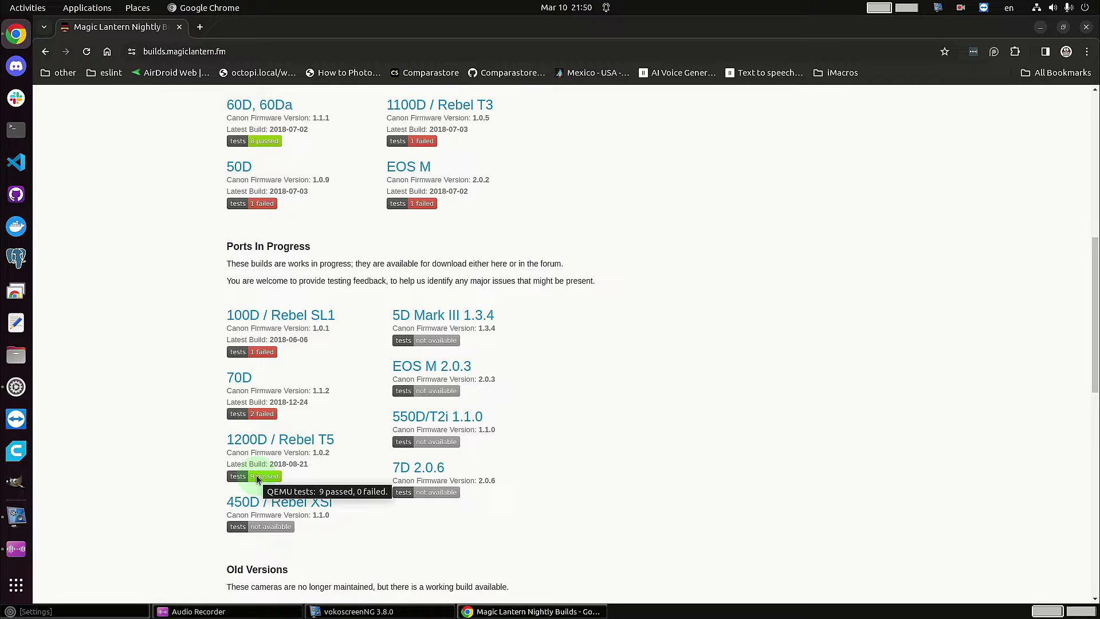
{"action": "left_click", "coordinate": [280, 440]}
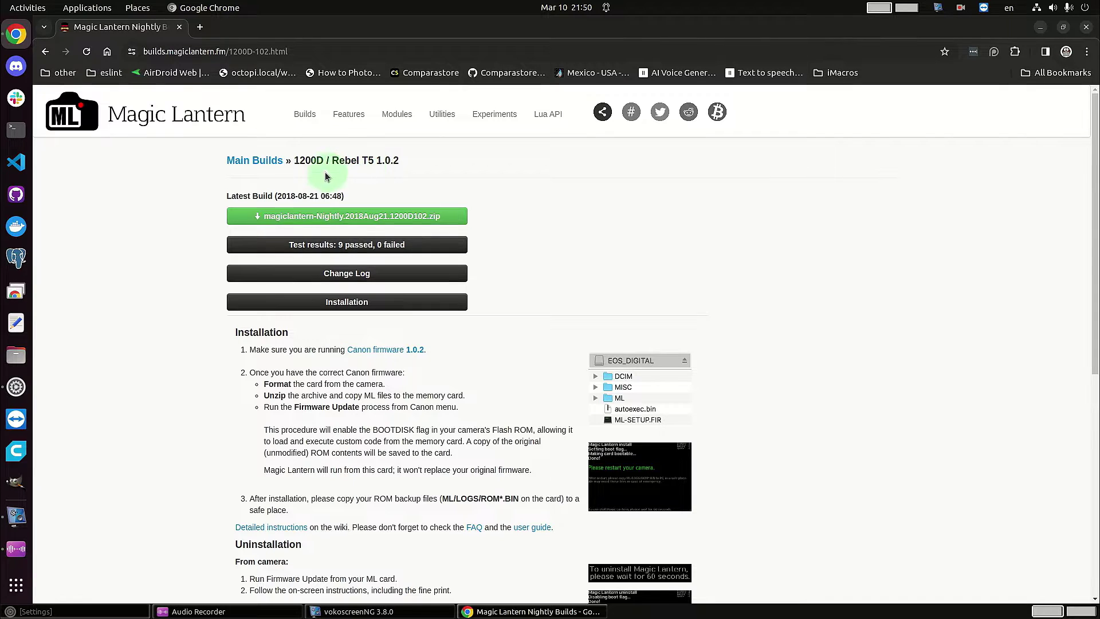
Step: Save magiclantern-Nightly.2018Aug21.1200D102.zip to the Downloads folder and review the build's installation and uninstallation instructions
{"action": "left_click", "coordinate": [300, 220]}
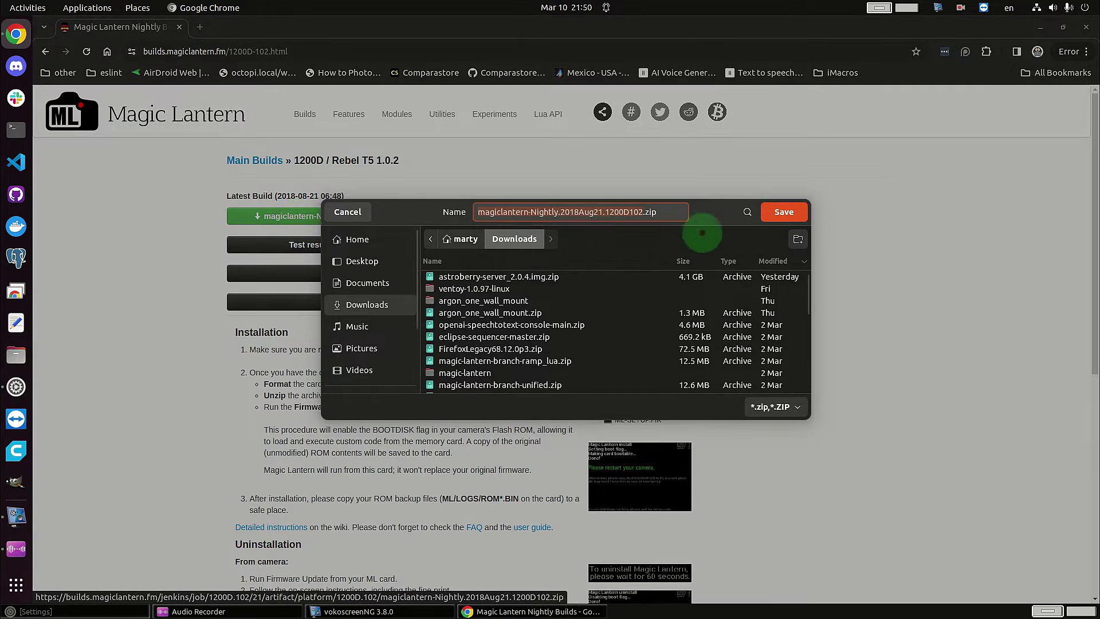
{"action": "left_click", "coordinate": [784, 212]}
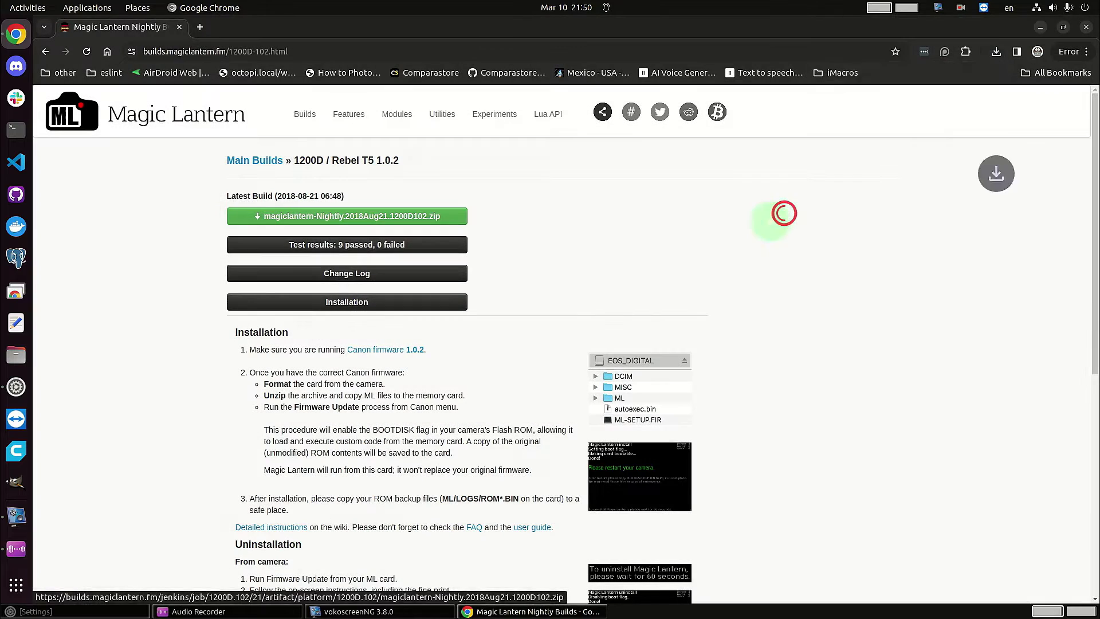
{"action": "scroll", "coordinate": [361, 339], "scroll_direction": "down", "scroll_amount": 2}
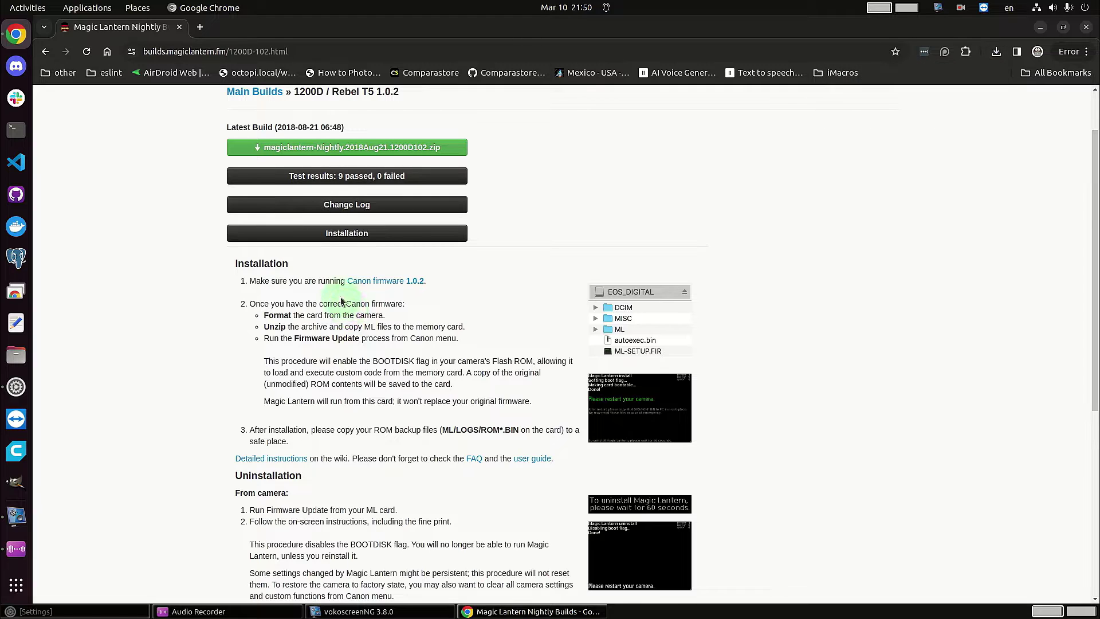
{"action": "scroll", "coordinate": [289, 294], "scroll_direction": "down", "scroll_amount": 4}
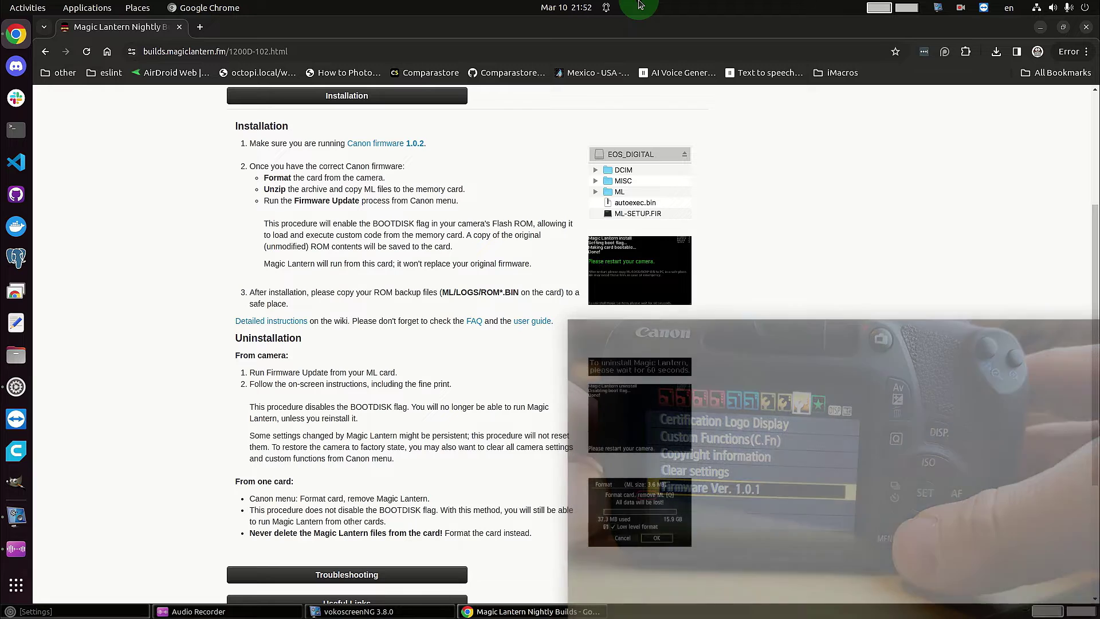
{"action": "scroll", "coordinate": [386, 216], "scroll_direction": "up", "scroll_amount": 5}
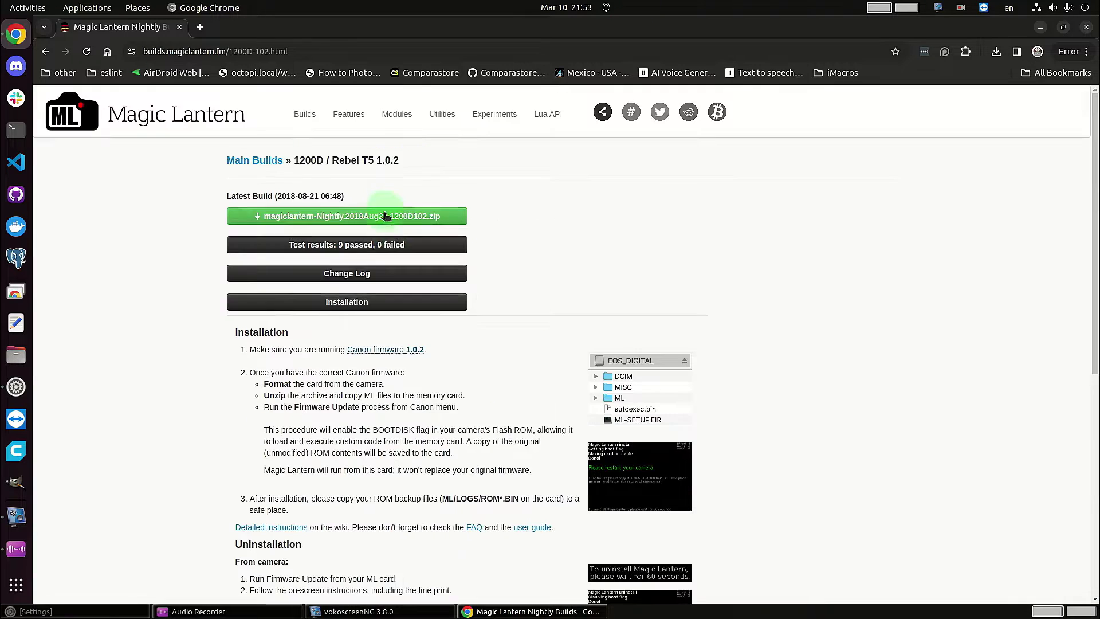
Step: Follow the Canon firmware 1.0.2 link to Canon's support page and save v102-t5-1200d-x70-win.zip to the Downloads folder
{"action": "scroll", "coordinate": [399, 240], "scroll_direction": "down", "scroll_amount": 2}
{"action": "right_click", "coordinate": [381, 280]}
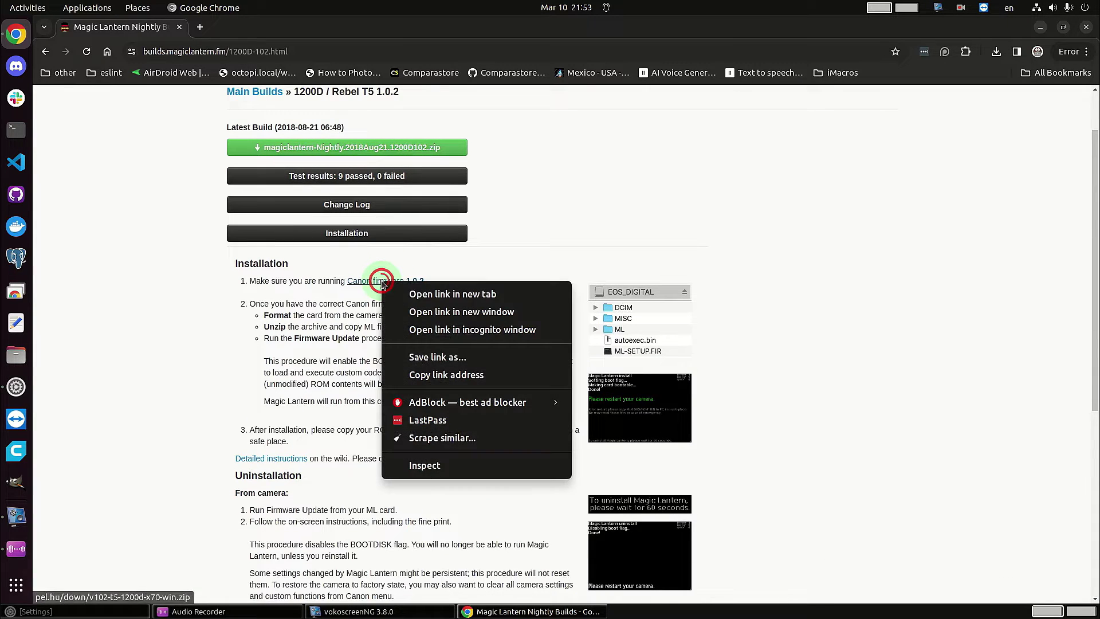
{"action": "key", "text": "Escape"}
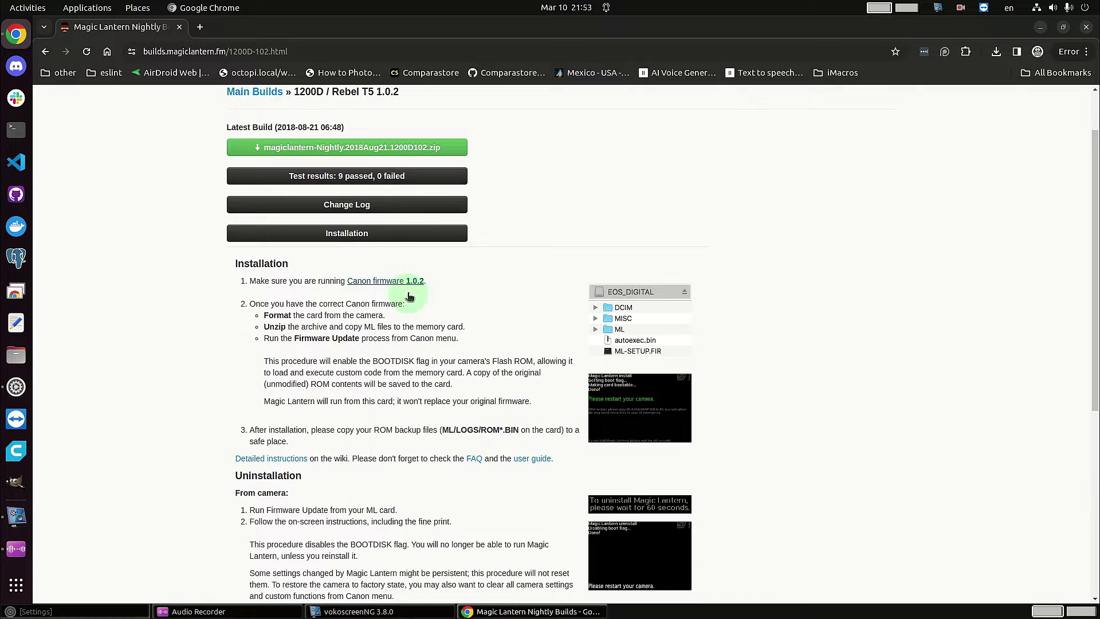
{"action": "left_click", "coordinate": [200, 27]}
{"action": "left_click", "coordinate": [223, 54]}
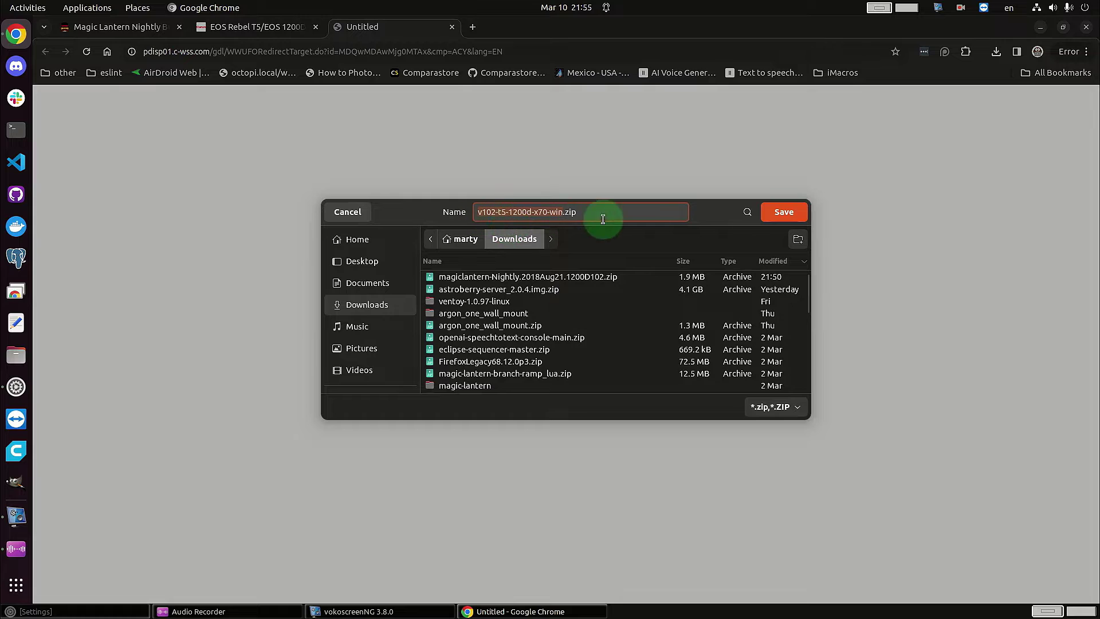
{"action": "left_click", "coordinate": [788, 212]}
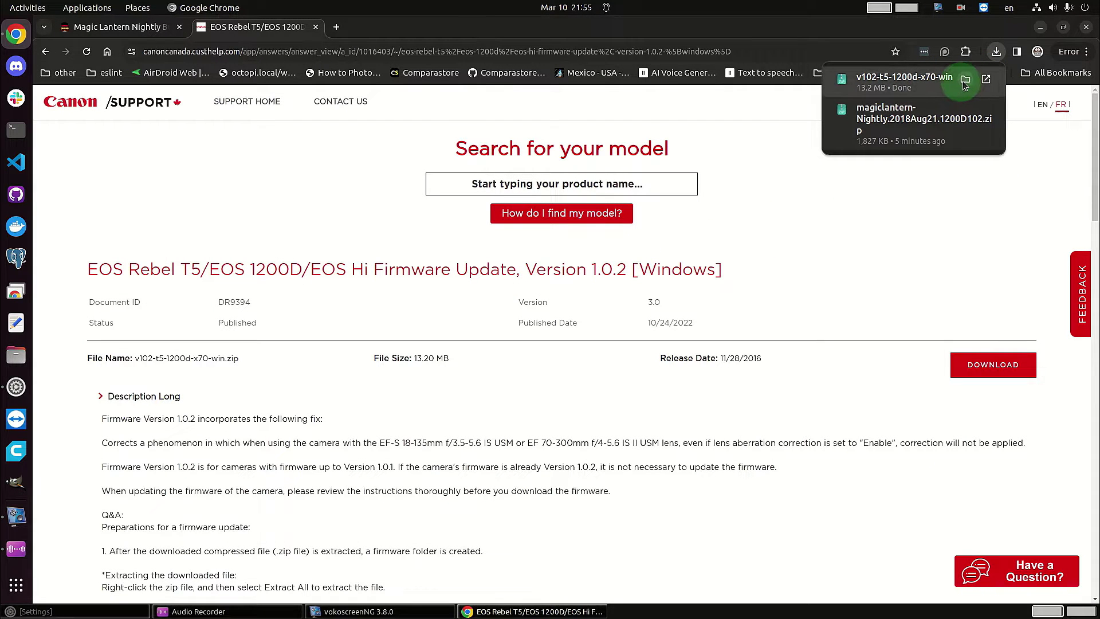
Step: Show the downloaded v102-t5-1200d-x70-win.zip in its folder and bring the Downloads window to the front
{"action": "left_click", "coordinate": [965, 82]}
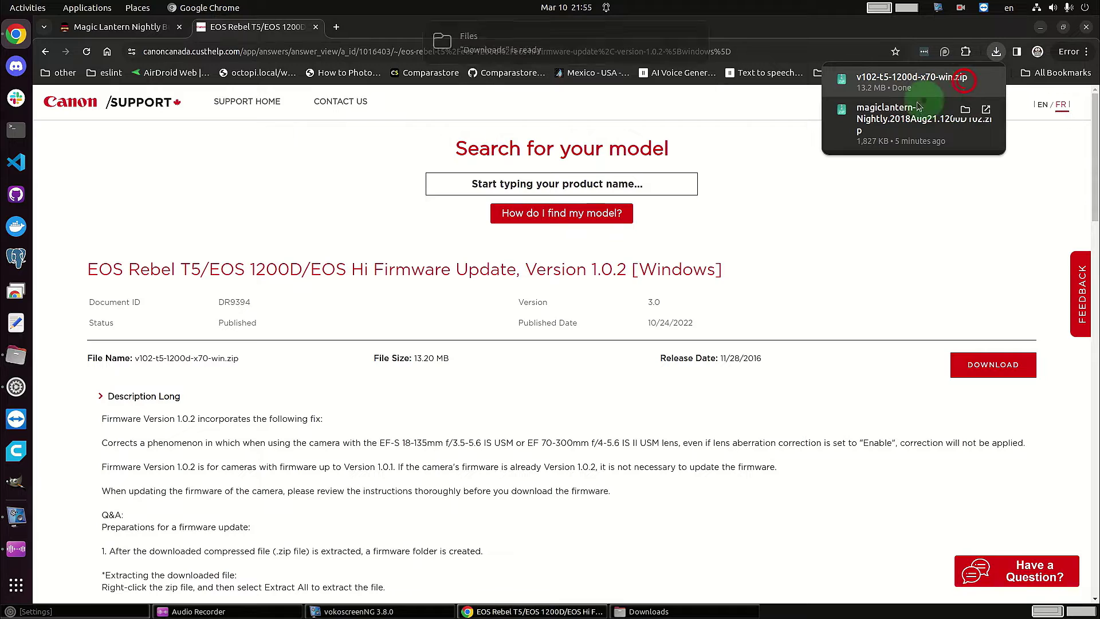
{"action": "left_click", "coordinate": [520, 51]}
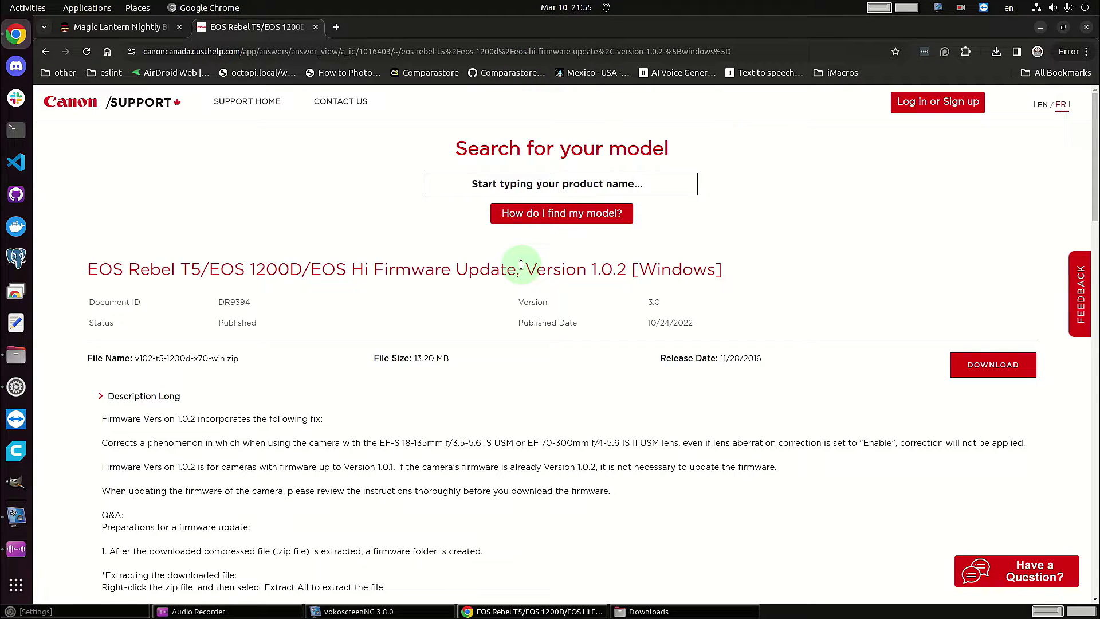
{"action": "left_click", "coordinate": [653, 610]}
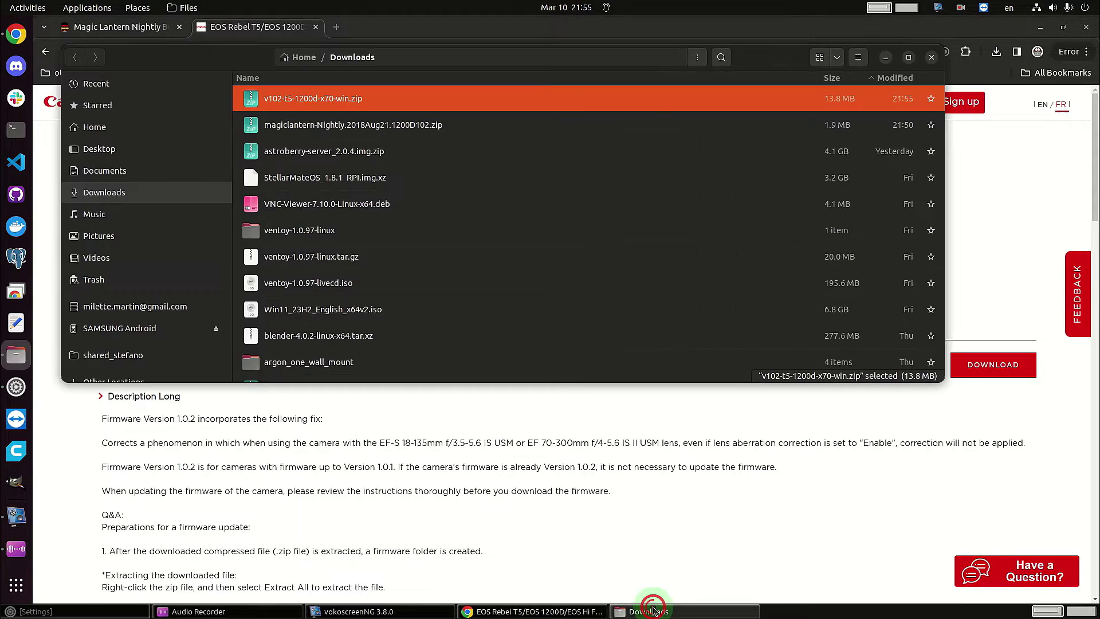
Step: Open v102-t5-1200d-x70-win.zip in Archive Manager and enter its update-procedure-pdf folder
{"action": "right_click", "coordinate": [280, 103]}
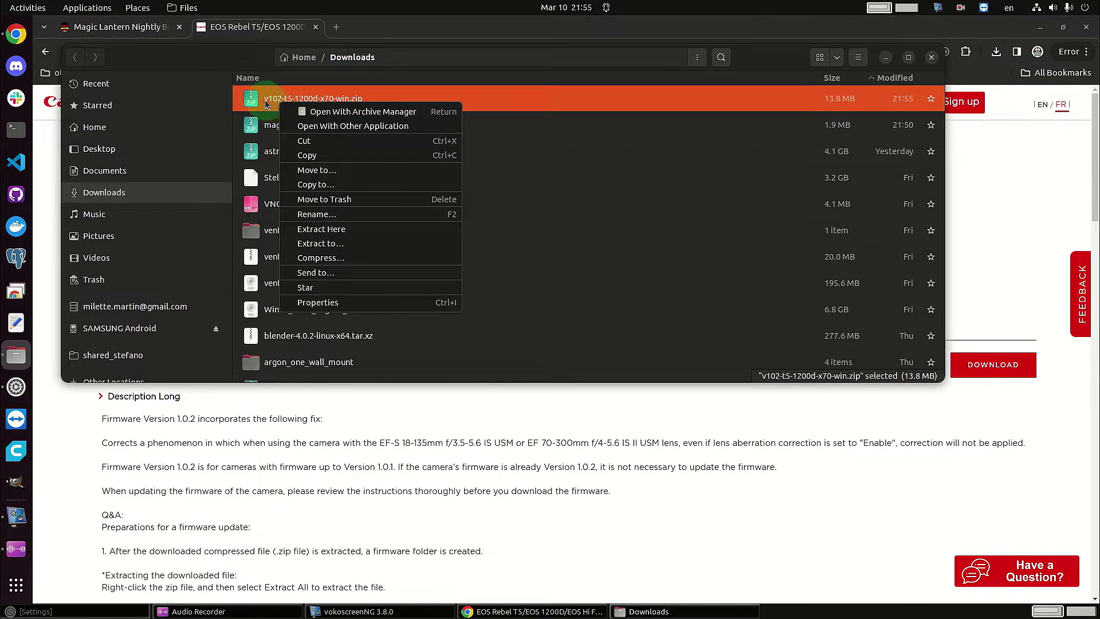
{"action": "left_click", "coordinate": [265, 103]}
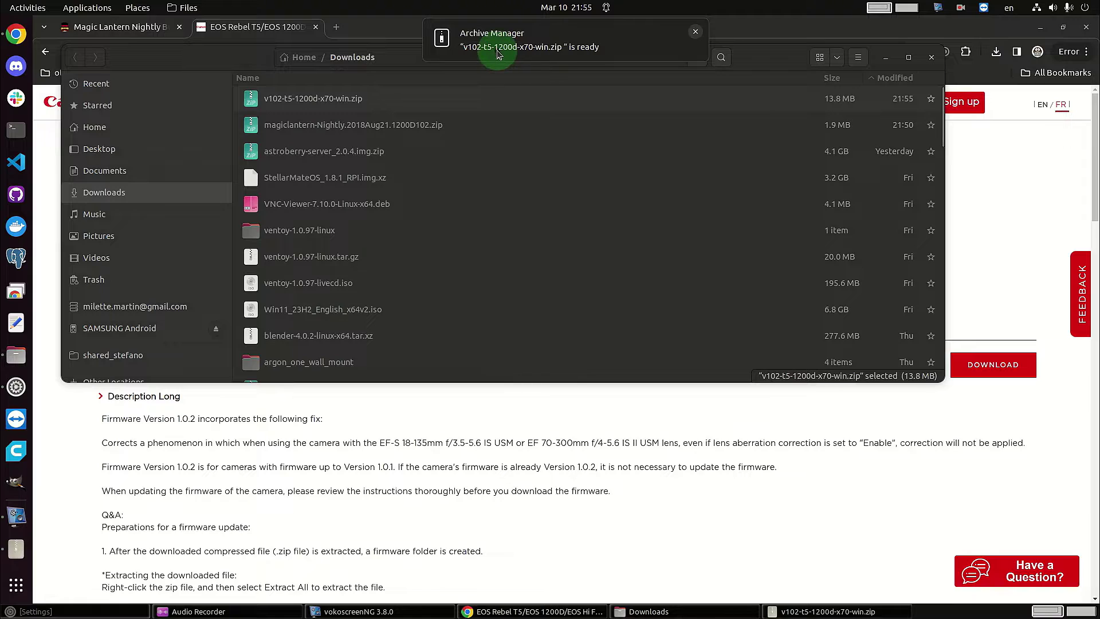
{"action": "left_click", "coordinate": [497, 53]}
{"action": "left_click", "coordinate": [74, 96]}
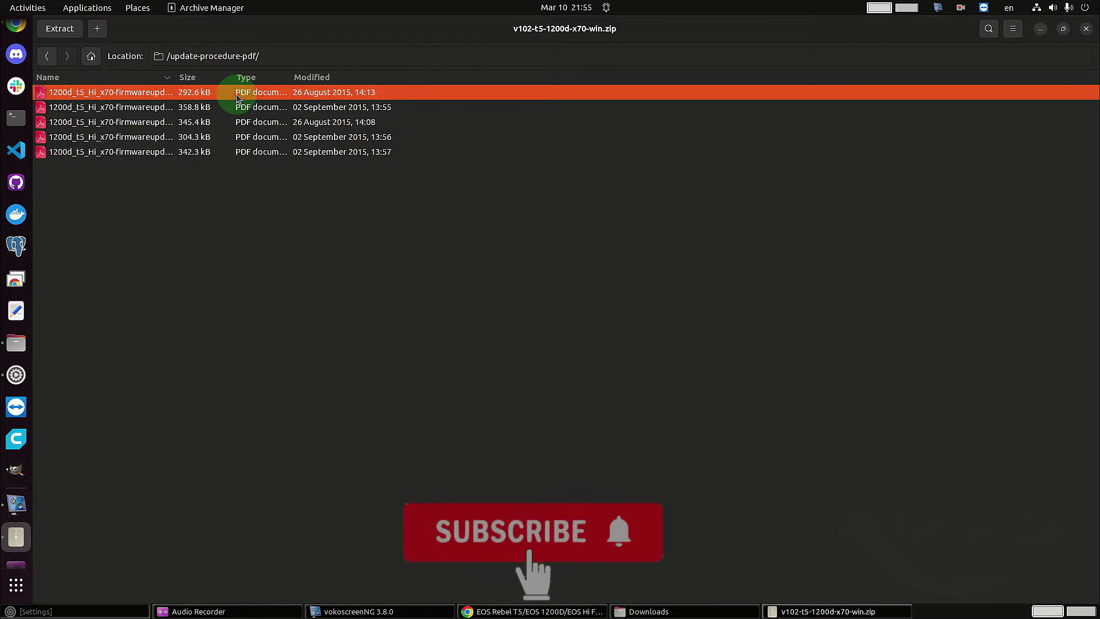
Step: Sort the PDF files in the update-procedure-pdf folder by modification date, oldest first
{"action": "left_click", "coordinate": [314, 78]}
{"action": "left_click", "coordinate": [315, 78]}
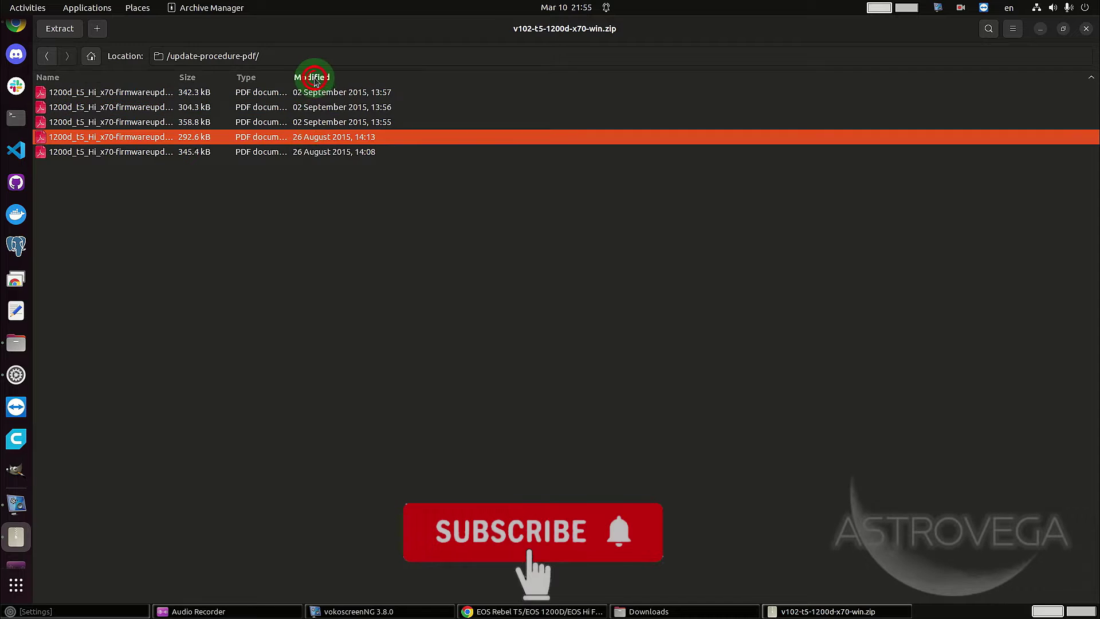
{"action": "left_click", "coordinate": [314, 78]}
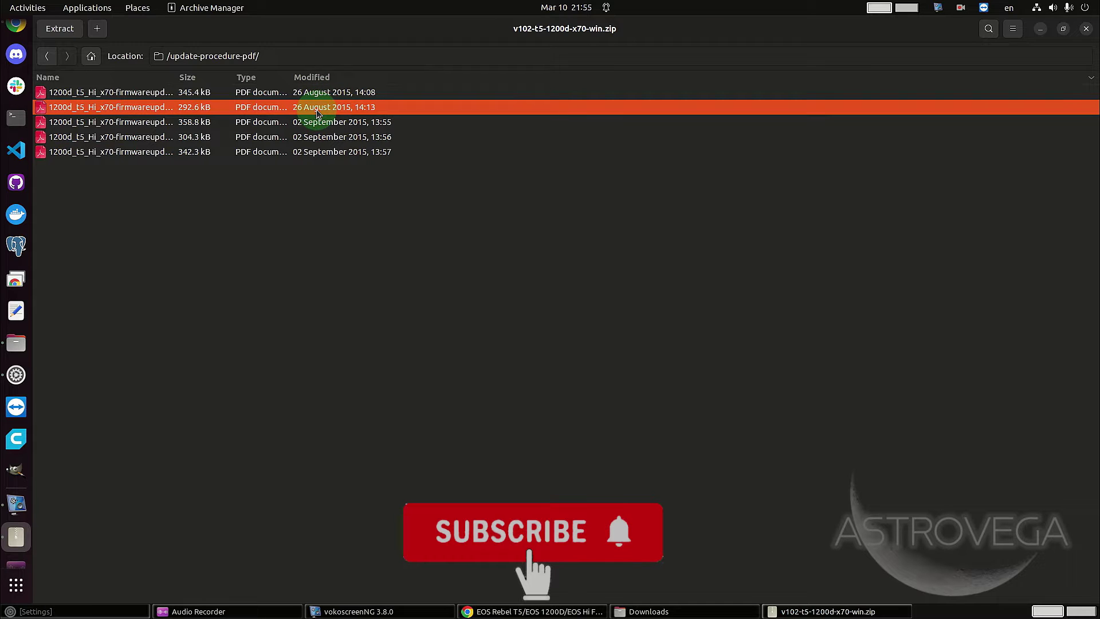
Step: Open 1200d_t5_Hi_x70-firmwareupdate-en.pdf full size and read the precautions and the section on copying the firmware file to the SD card
{"action": "double_click", "coordinate": [121, 109]}
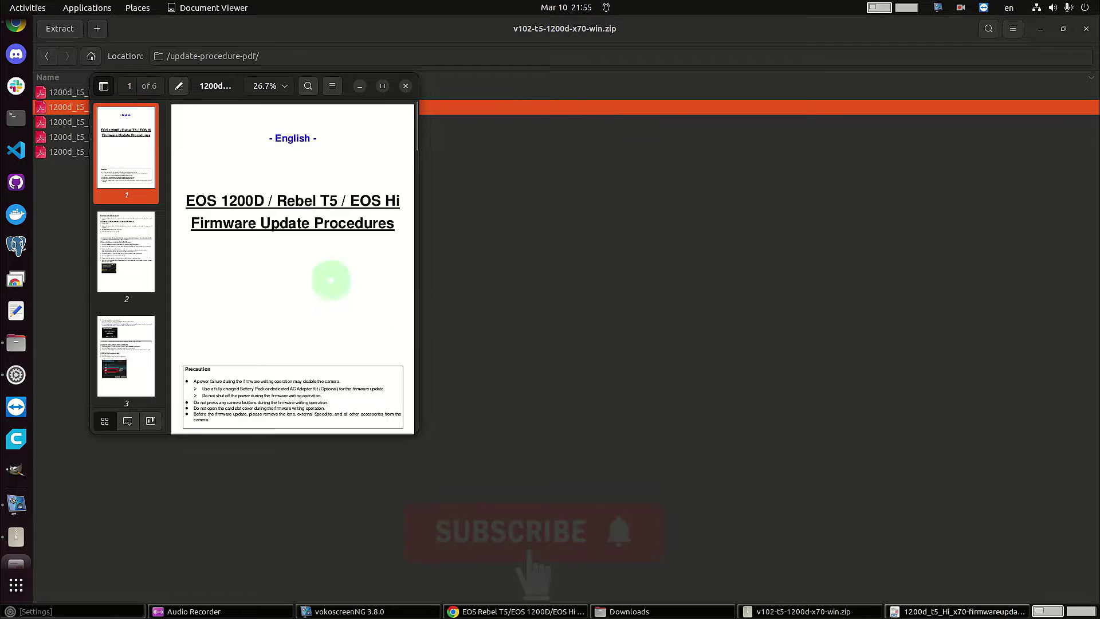
{"action": "left_click", "coordinate": [377, 85]}
{"action": "scroll", "coordinate": [491, 290], "scroll_direction": "down", "scroll_amount": 10}
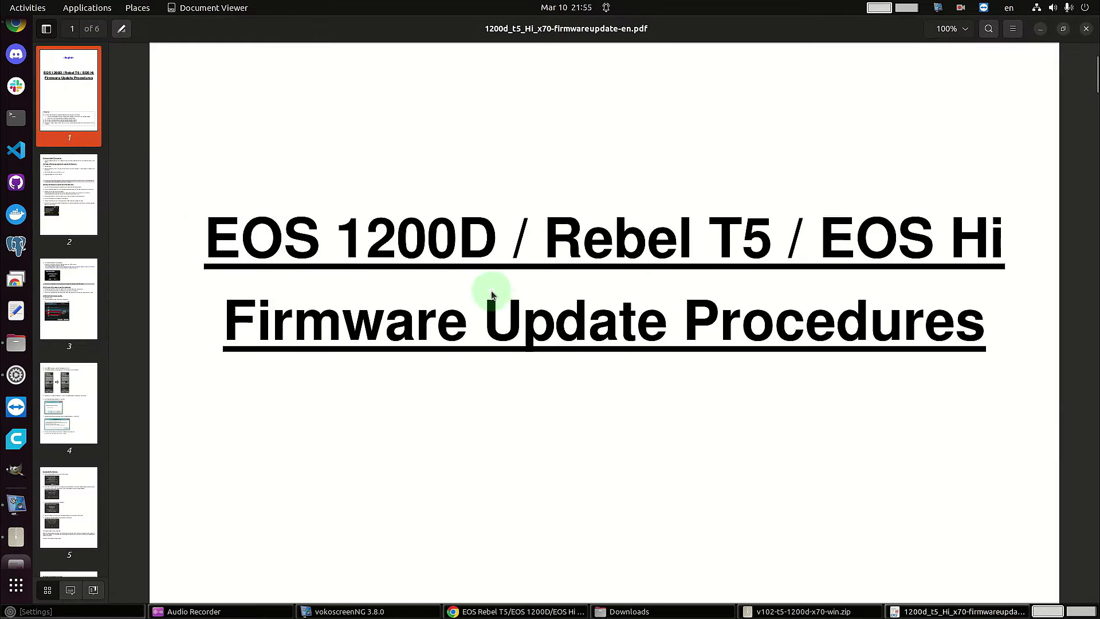
{"action": "scroll", "coordinate": [572, 283], "scroll_direction": "down", "scroll_amount": 6}
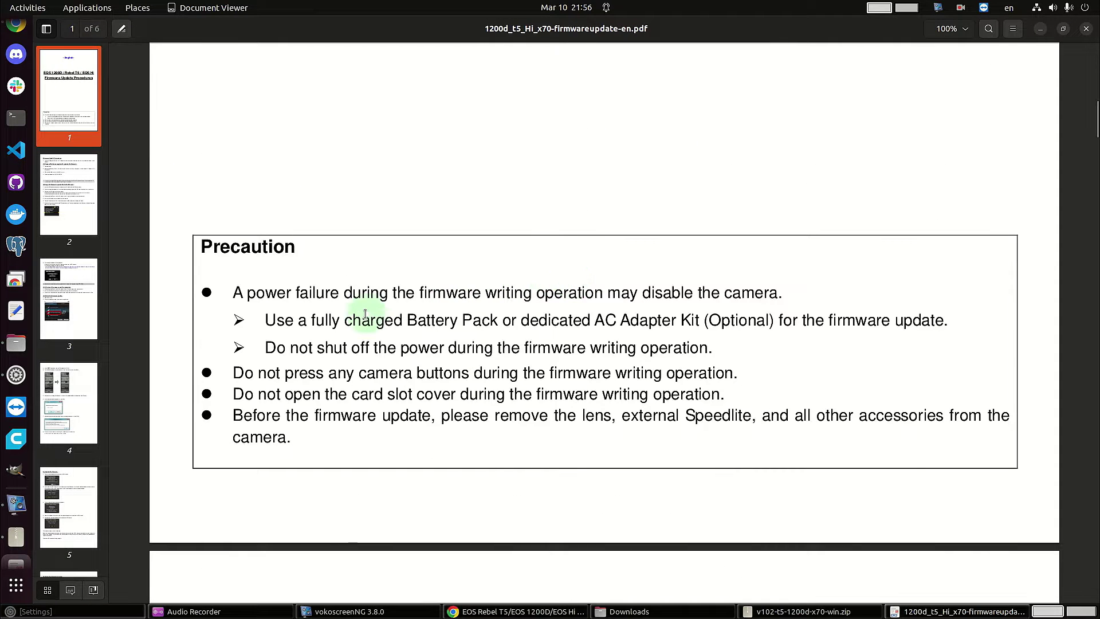
{"action": "scroll", "coordinate": [364, 314], "scroll_direction": "down", "scroll_amount": 10}
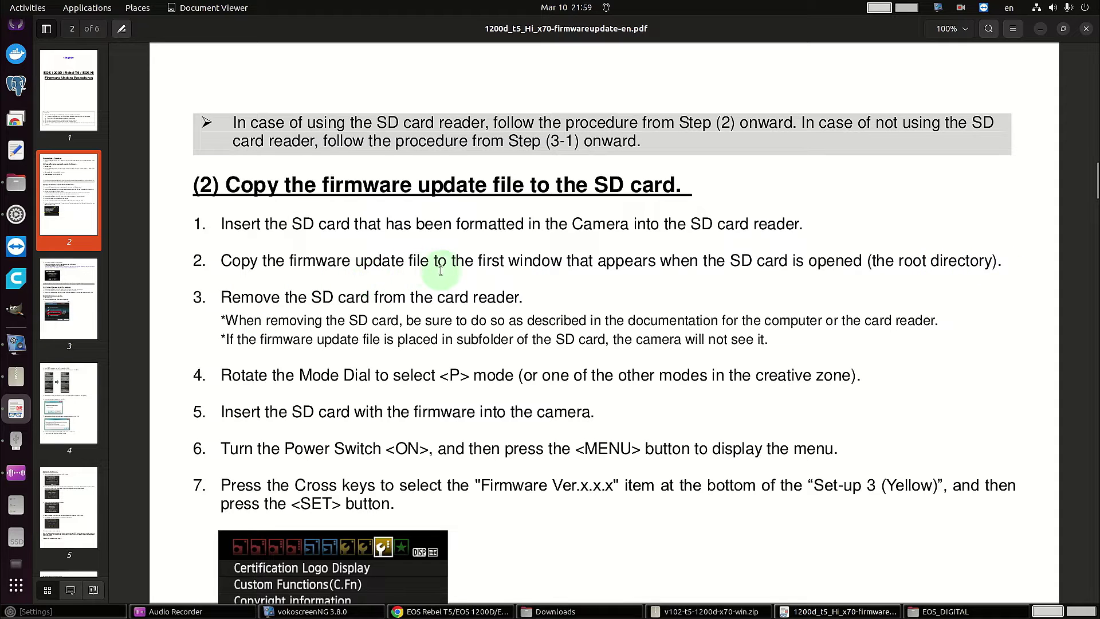
Step: Extract v102-t5-1200d-x70-win.zip in the Downloads folder and open the extracted v102-t5-1200d-x70-win folder
{"action": "key", "text": "alt+Tab"}
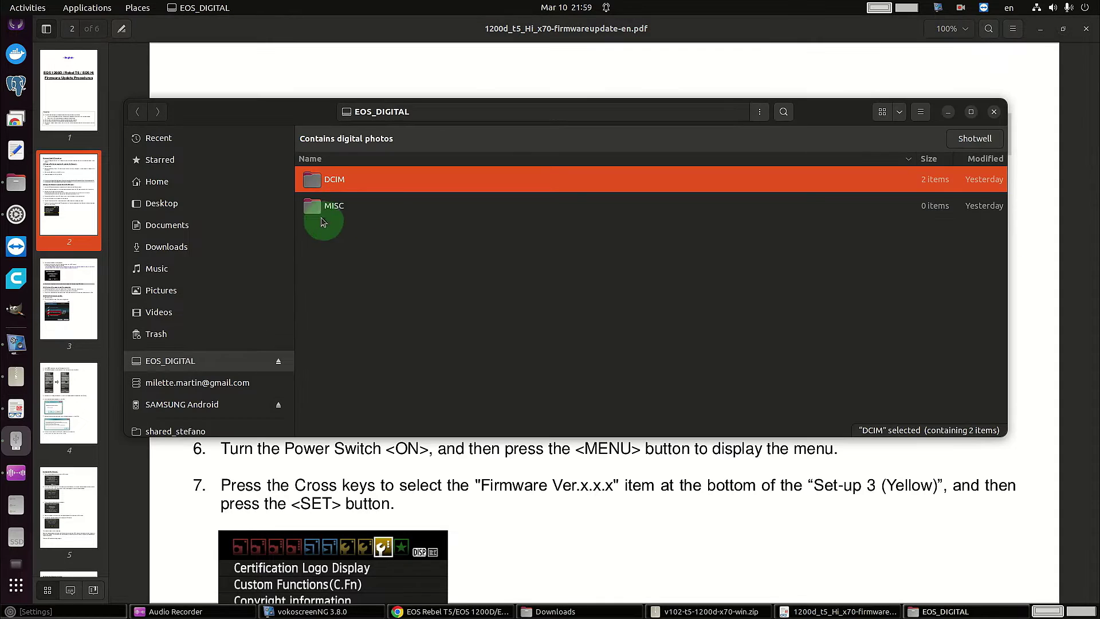
{"action": "key", "text": "alt+Tab"}
{"action": "key", "text": "alt+Tab"}
{"action": "key", "text": "alt+Tab"}
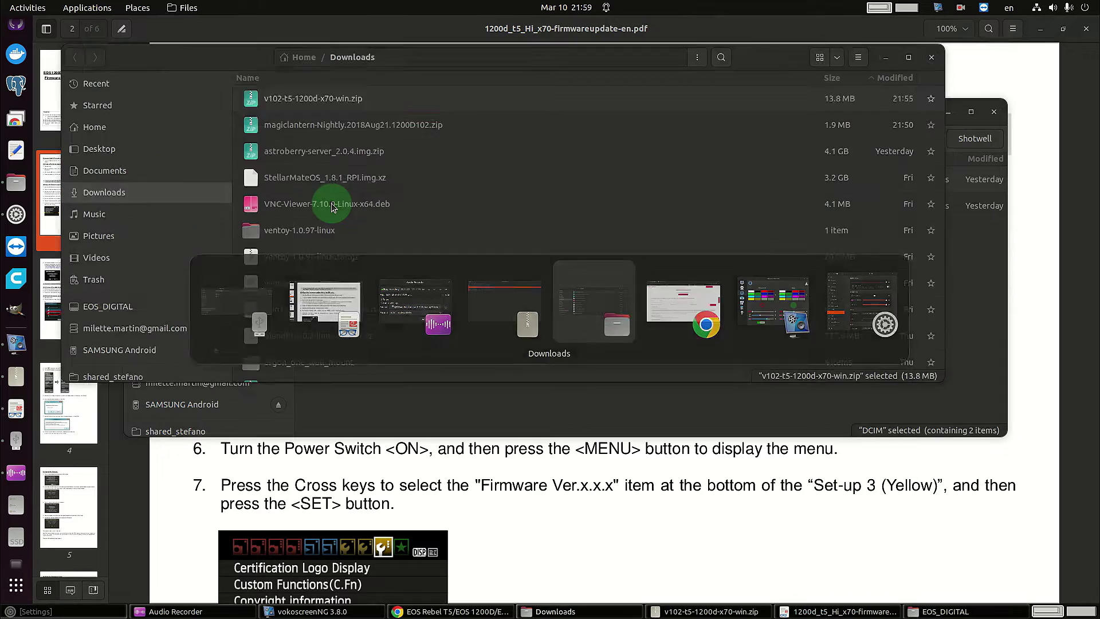
{"action": "right_click", "coordinate": [259, 103]}
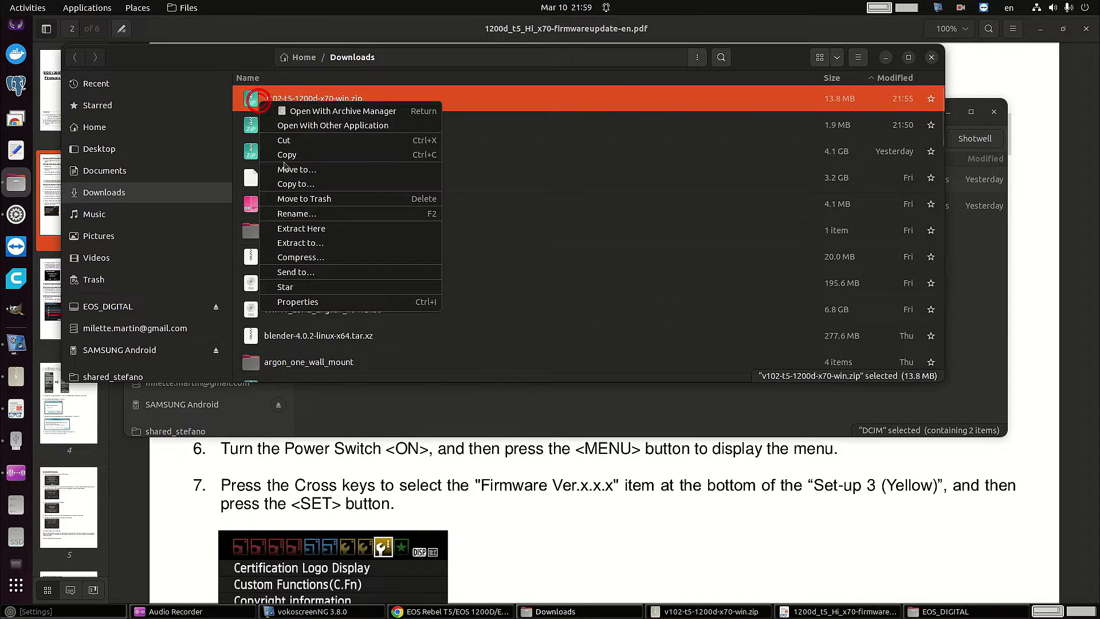
{"action": "left_click", "coordinate": [311, 228]}
{"action": "double_click", "coordinate": [257, 103]}
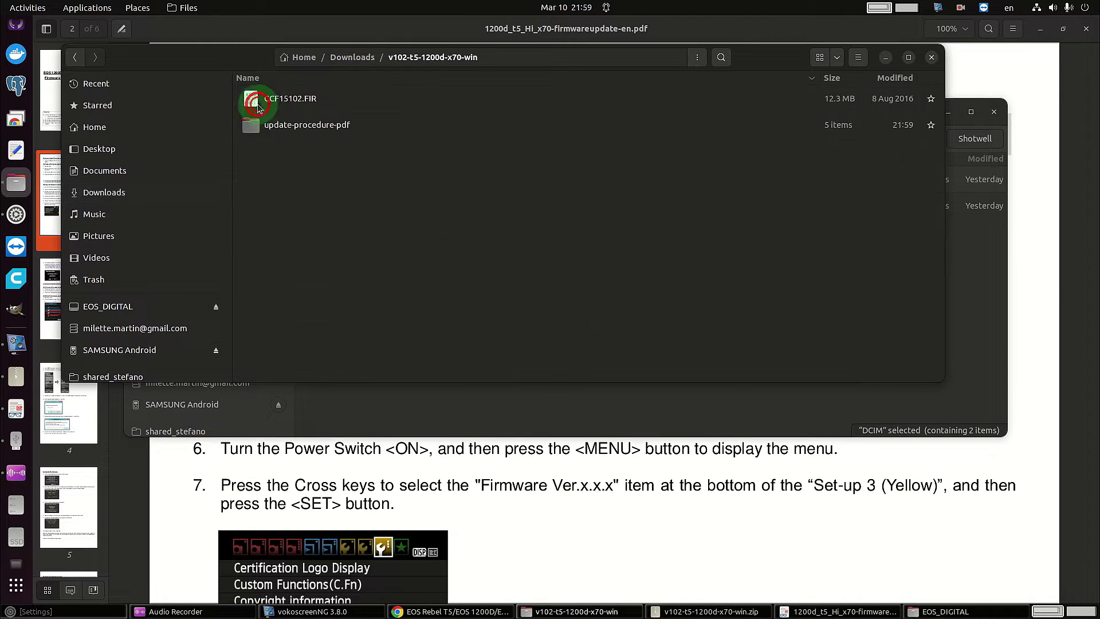
Step: Copy the firmware file CCF15102.FIR from the extracted folder into the root of the EOS_DIGITAL card
{"action": "left_click", "coordinate": [280, 102]}
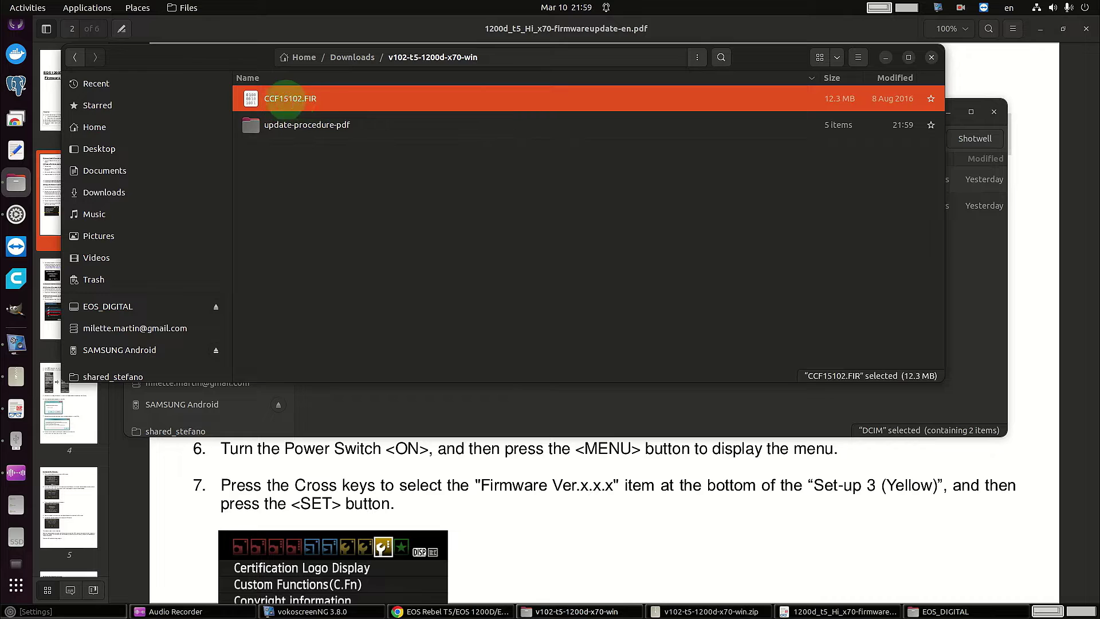
{"action": "right_click", "coordinate": [258, 99]}
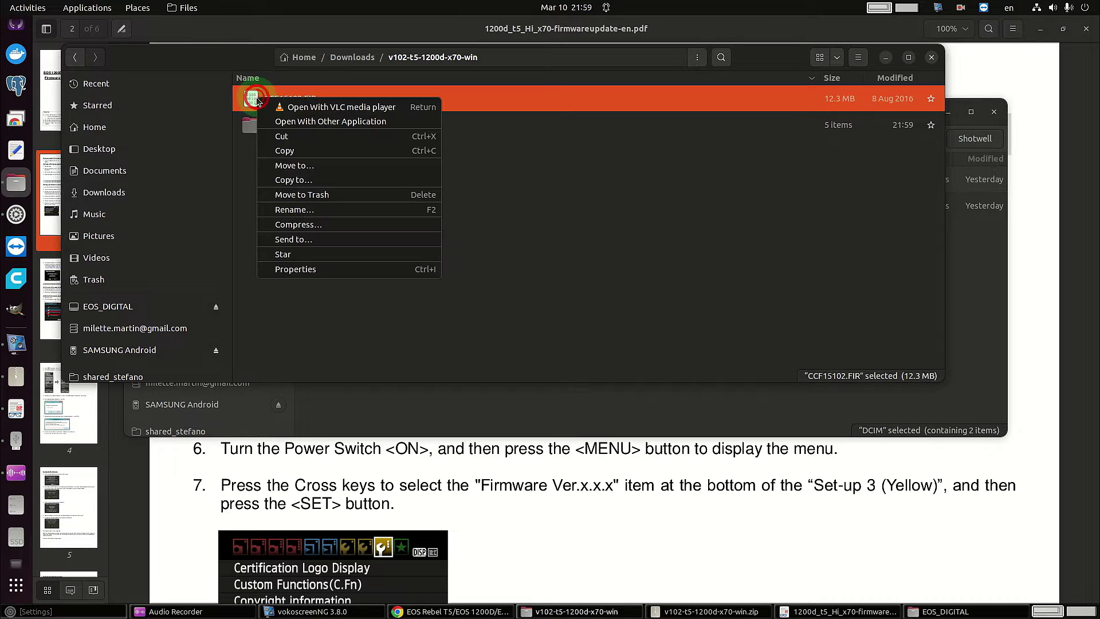
{"action": "left_click", "coordinate": [300, 151]}
{"action": "key", "text": "alt+Tab"}
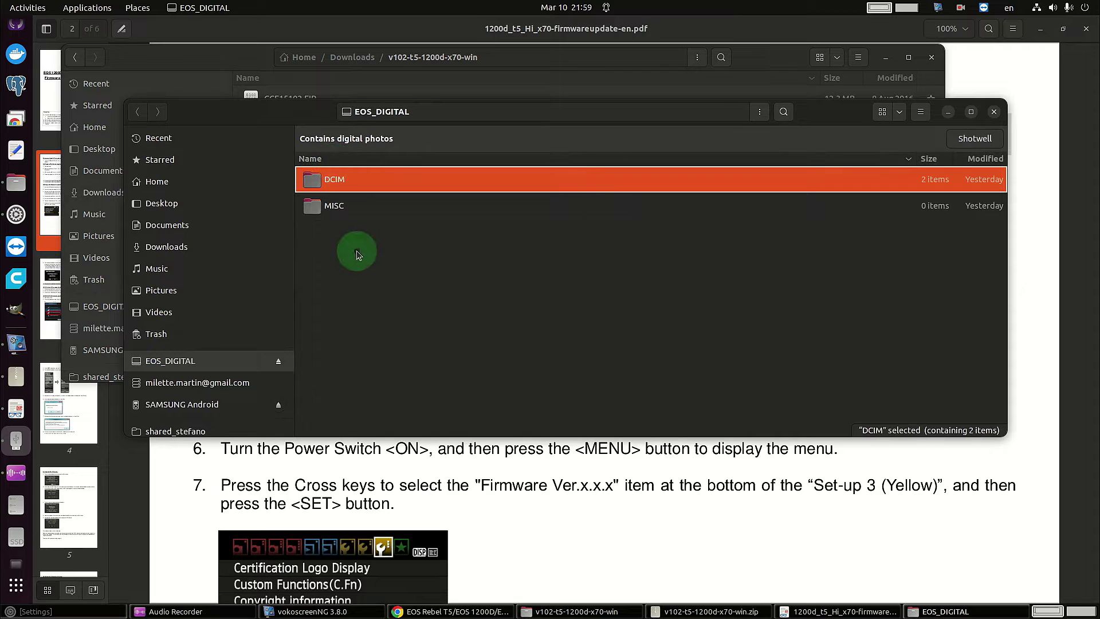
{"action": "left_click", "coordinate": [358, 255]}
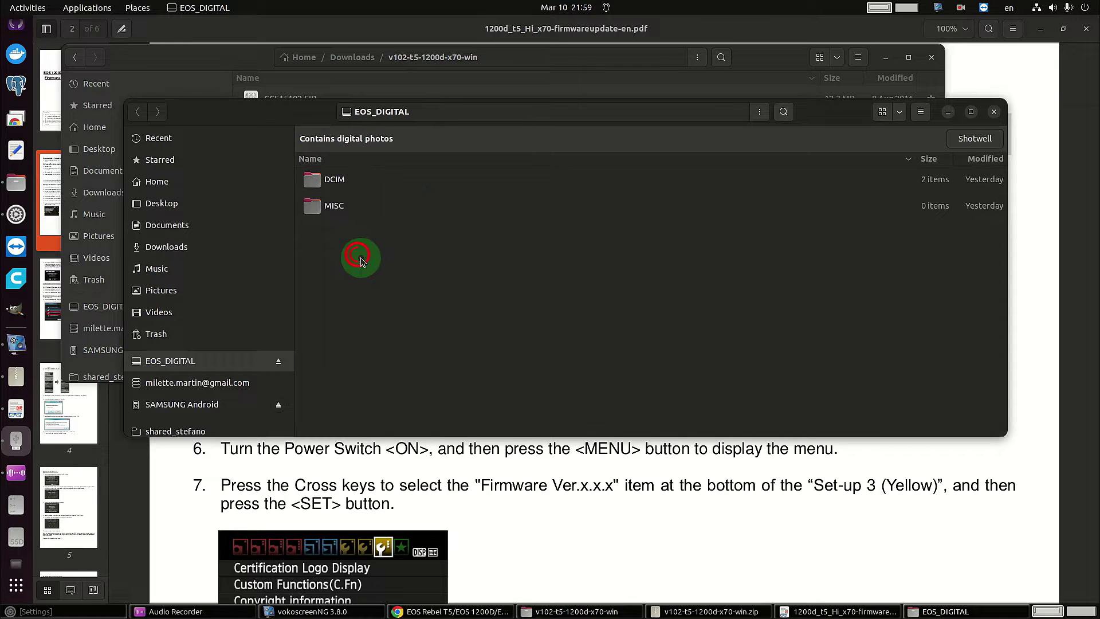
{"action": "right_click", "coordinate": [361, 260]}
{"action": "left_click", "coordinate": [398, 297]}
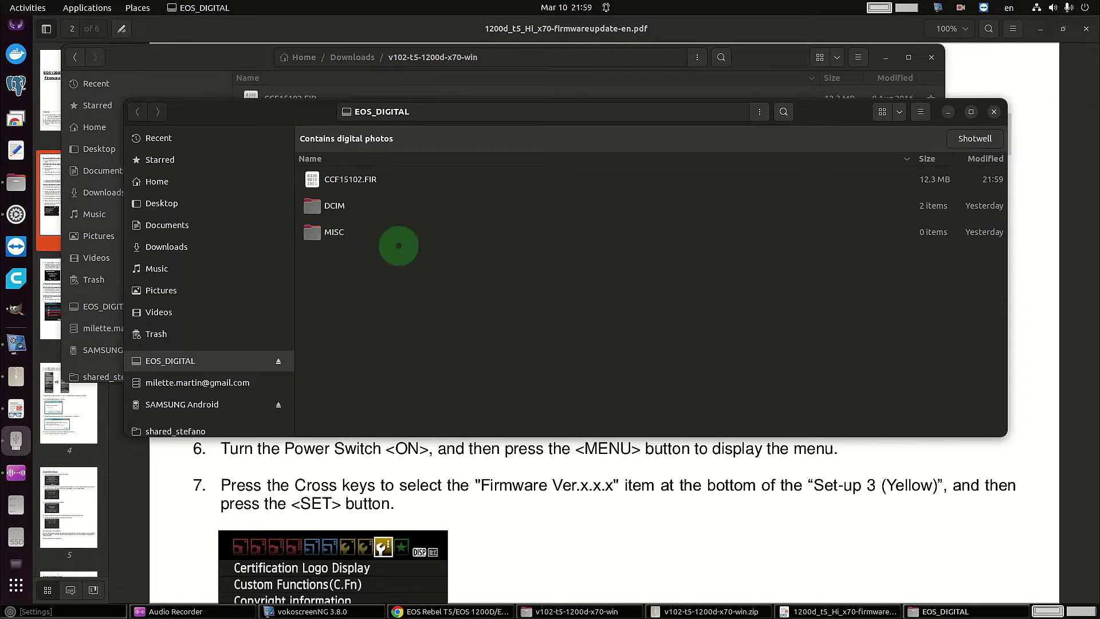
{"action": "left_click", "coordinate": [374, 190]}
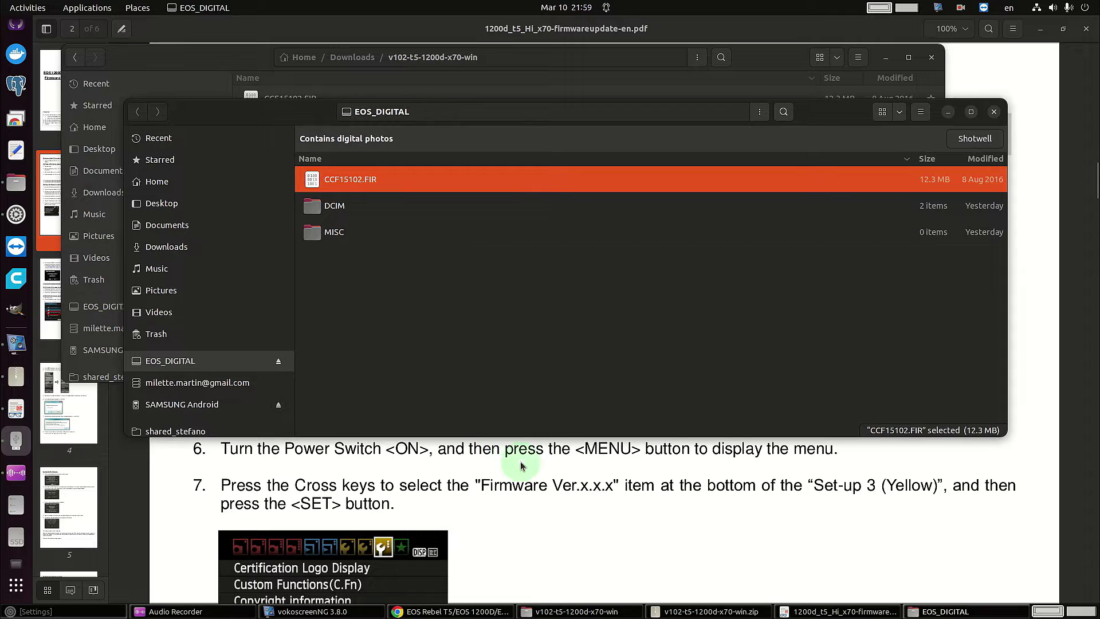
Step: Check the card removal instructions in the firmware PDF and eject the EOS_DIGITAL card
{"action": "left_click", "coordinate": [443, 475]}
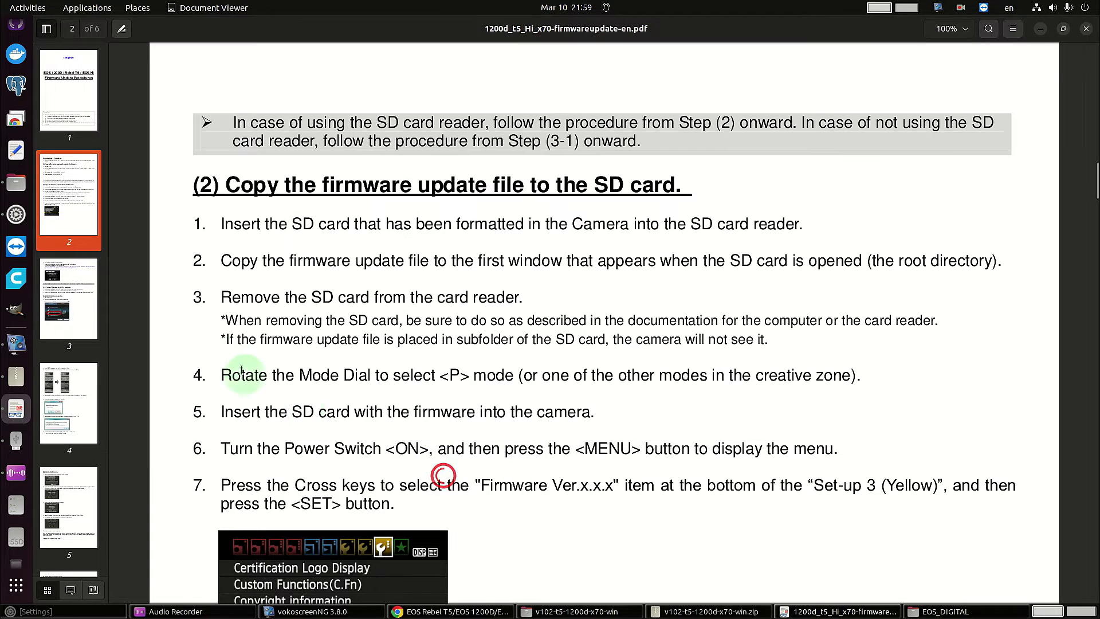
{"action": "key", "text": "alt+Tab"}
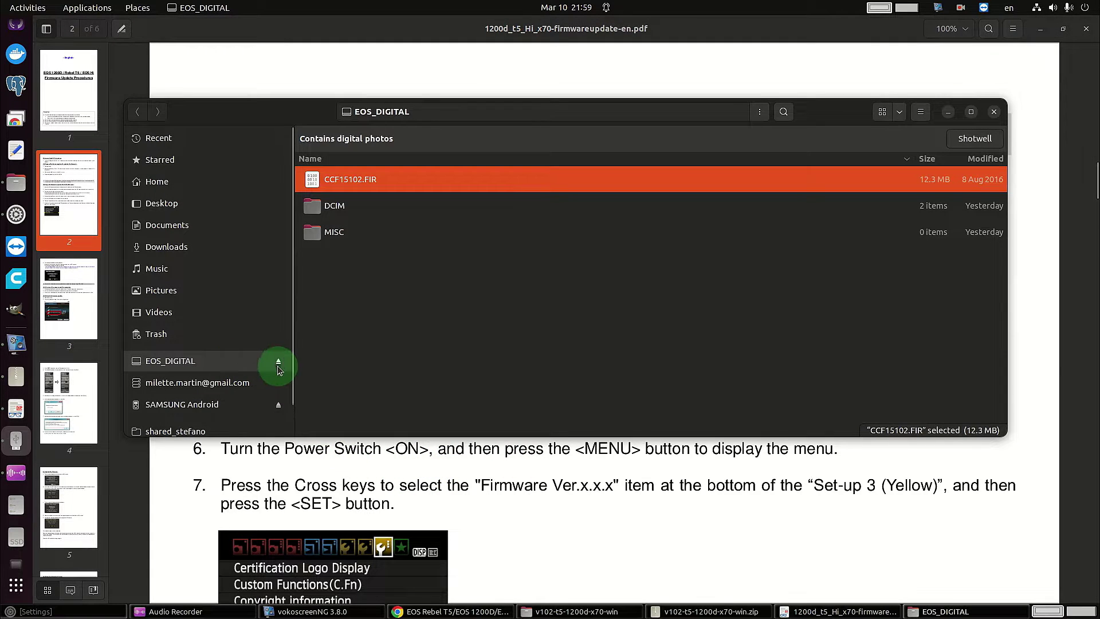
{"action": "left_click", "coordinate": [279, 361]}
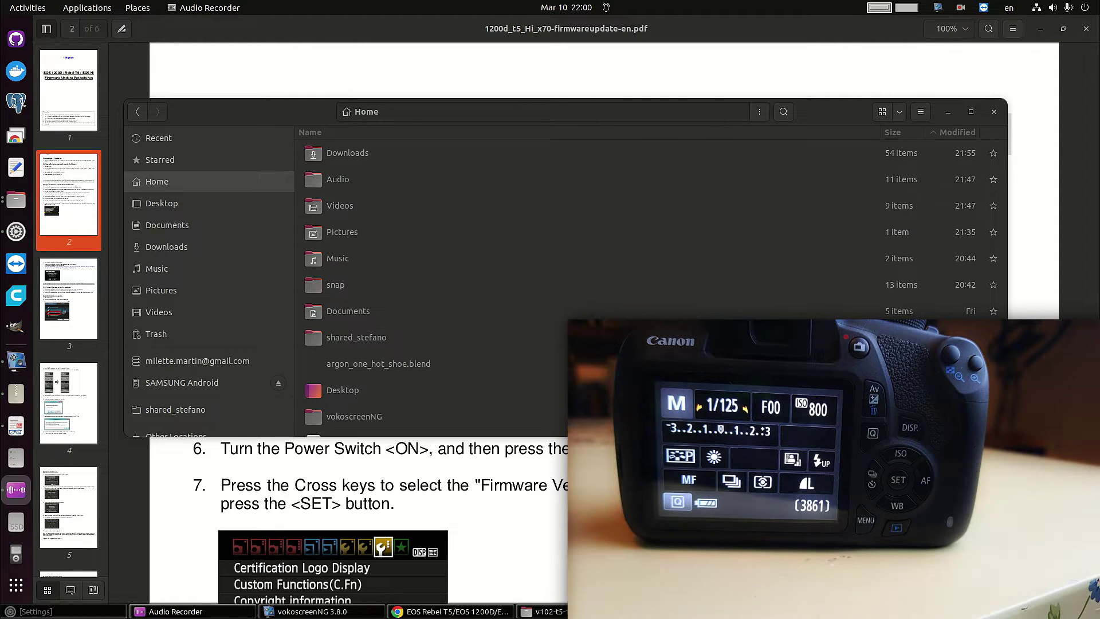
Step: Close the firmware PDF and view the contents of magiclantern-Nightly.2018Aug21.1200D102.zip in Archive Manager
{"action": "left_click", "coordinate": [342, 60]}
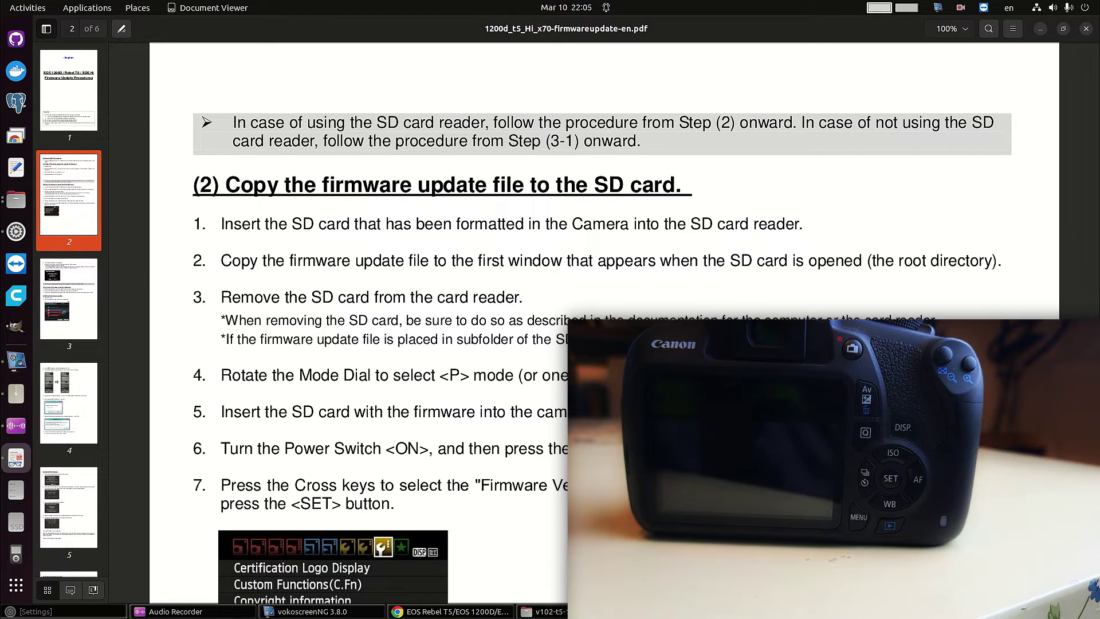
{"action": "key", "text": "ctrl+w"}
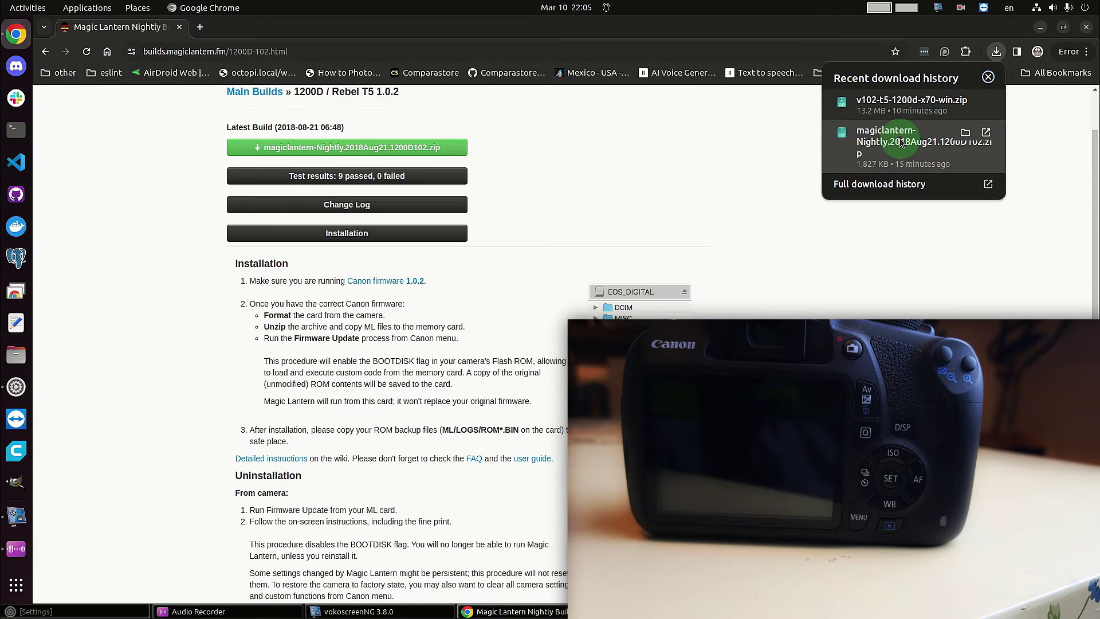
{"action": "left_click", "coordinate": [891, 143]}
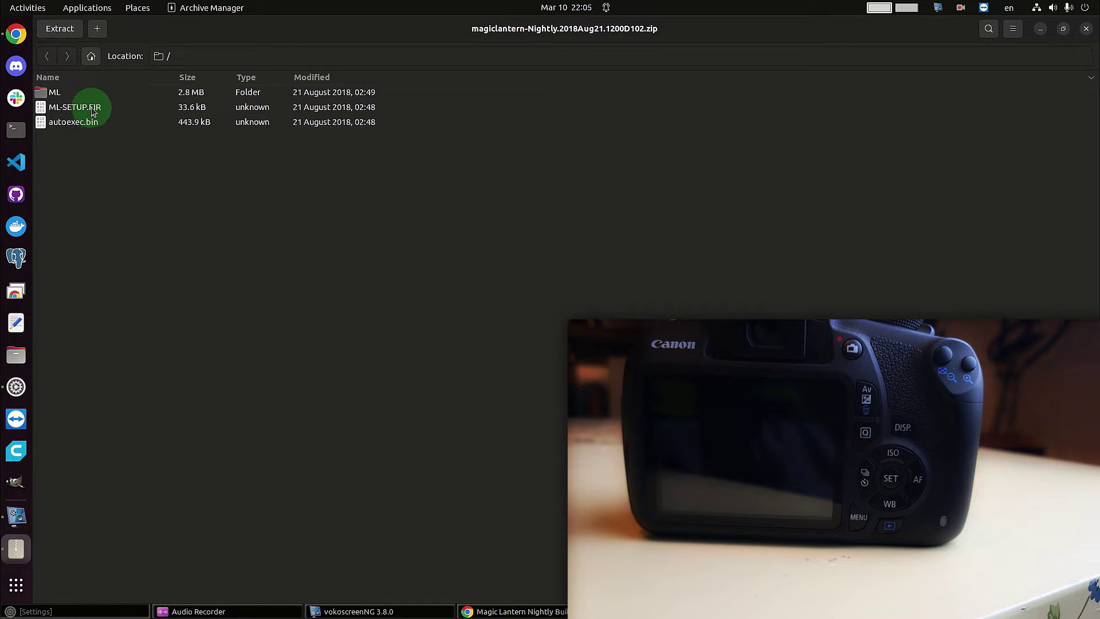
{"action": "left_click", "coordinate": [1085, 28]}
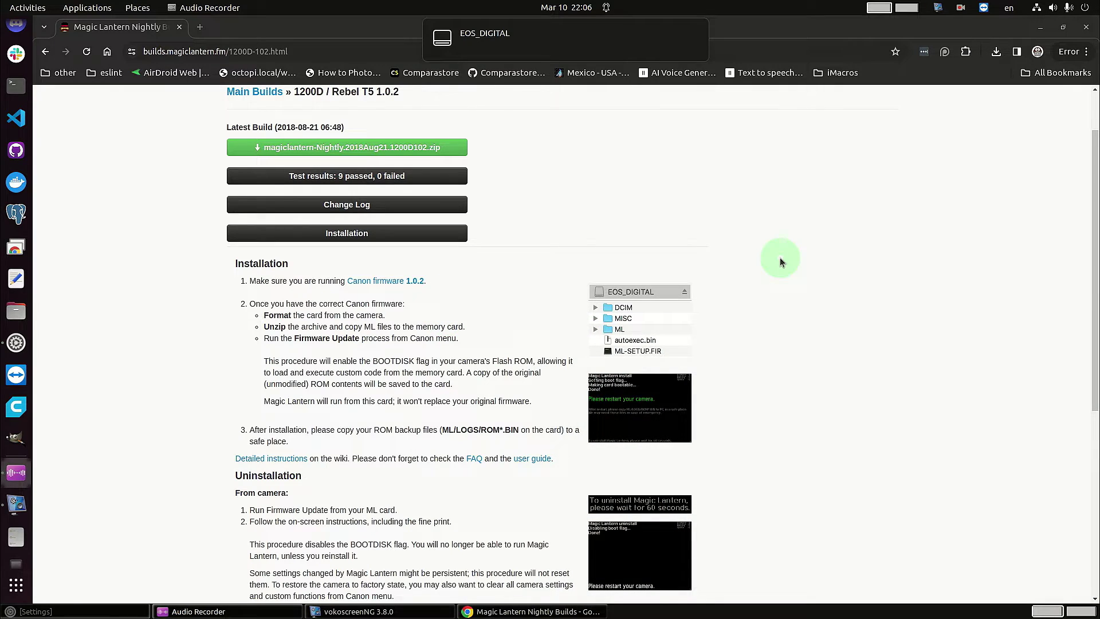
Step: Open the reinserted EOS_DIGITAL card in Files and reverse the name sort order of its folders
{"action": "mouse_move", "coordinate": [491, 51]}
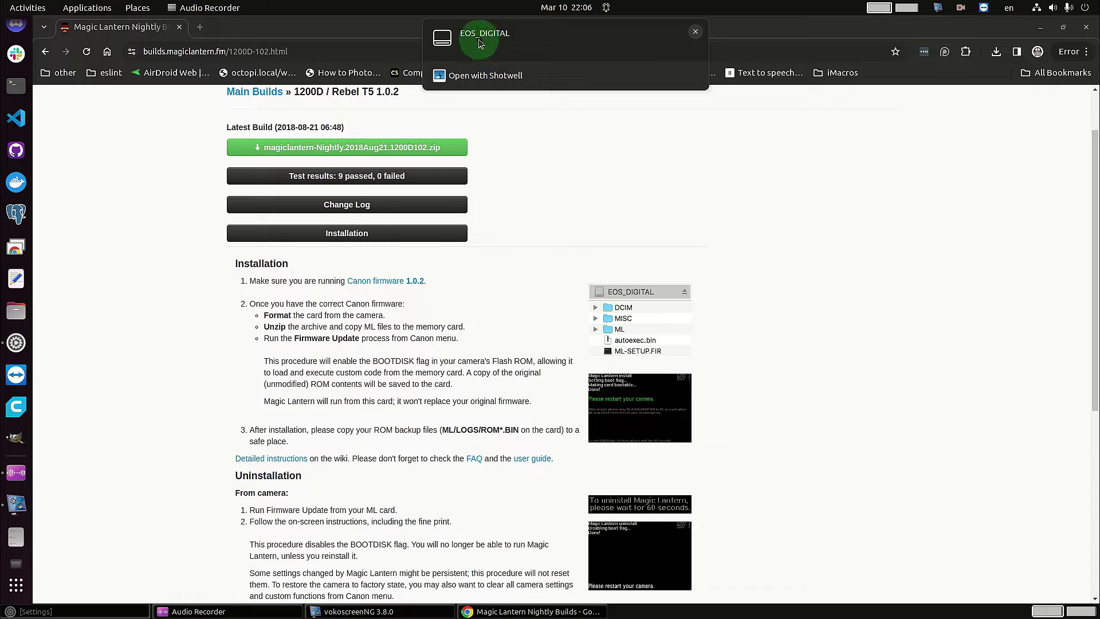
{"action": "left_click", "coordinate": [479, 39]}
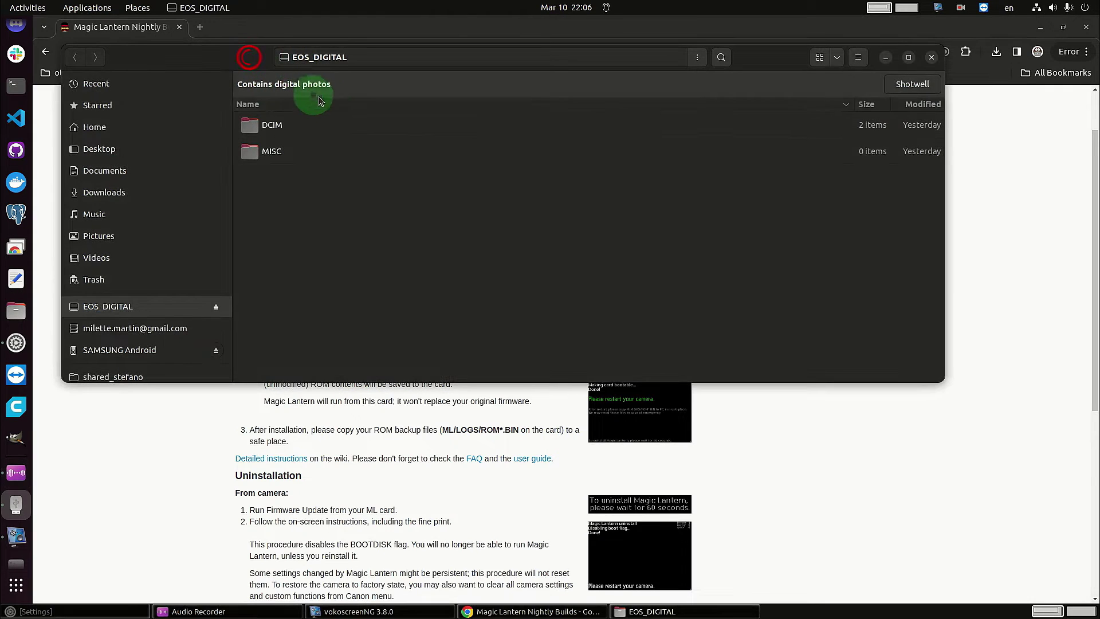
{"action": "left_click", "coordinate": [326, 102]}
{"action": "left_click_drag", "start_coordinate": [251, 57], "coordinate": [429, 144]}
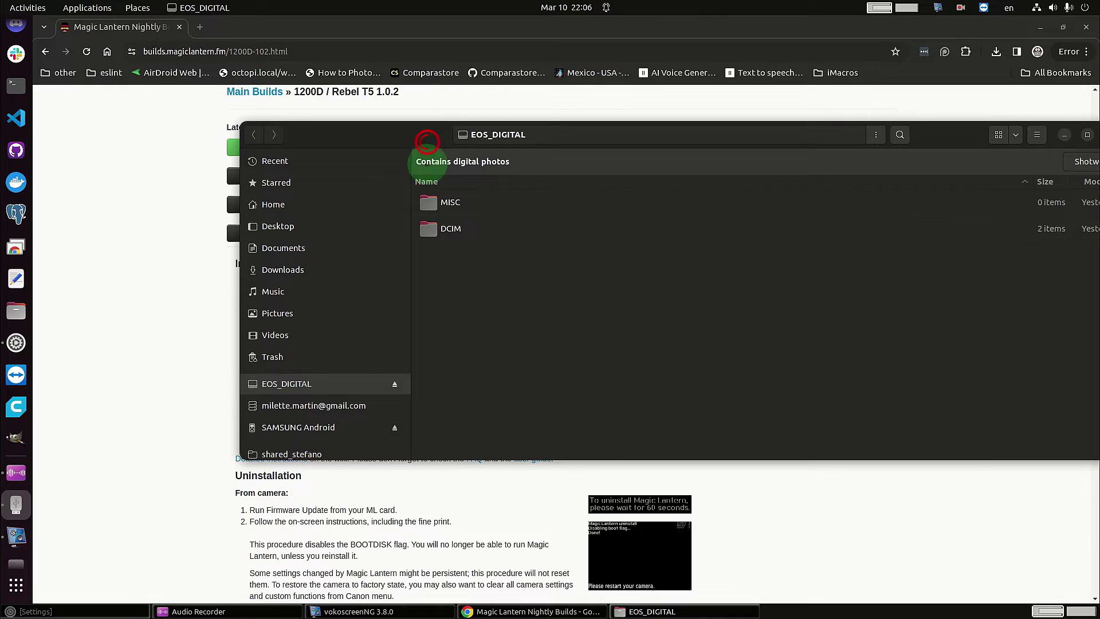
Step: Locate magiclantern-Nightly.2018Aug21.1200D102.zip from the browser's recent downloads, extract it in Downloads and open the extracted folder
{"action": "left_click", "coordinate": [176, 294]}
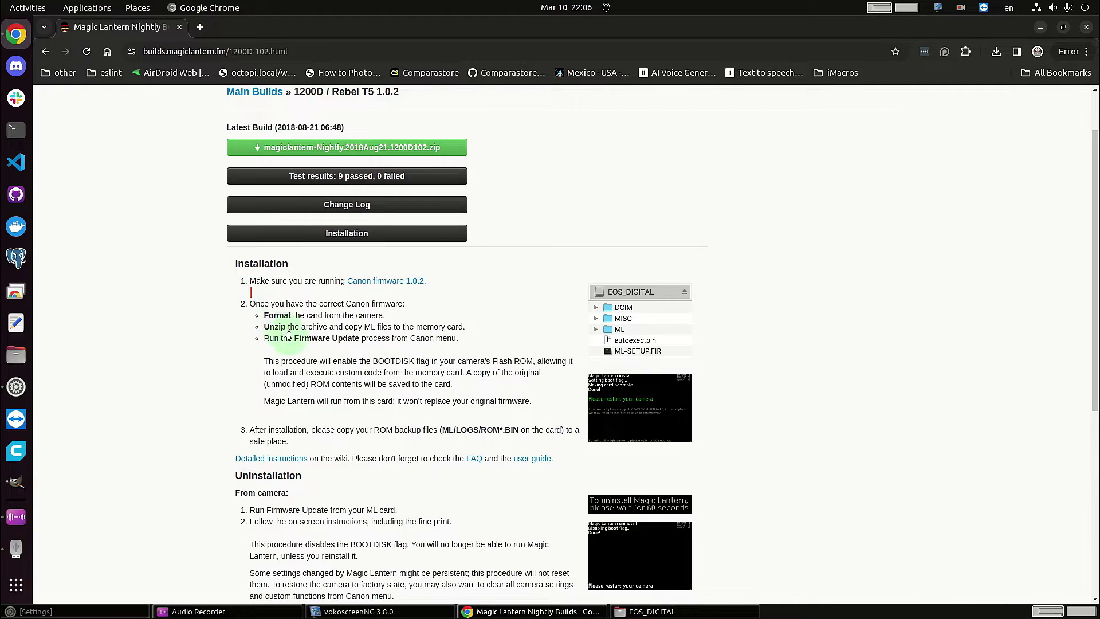
{"action": "left_click", "coordinate": [996, 51]}
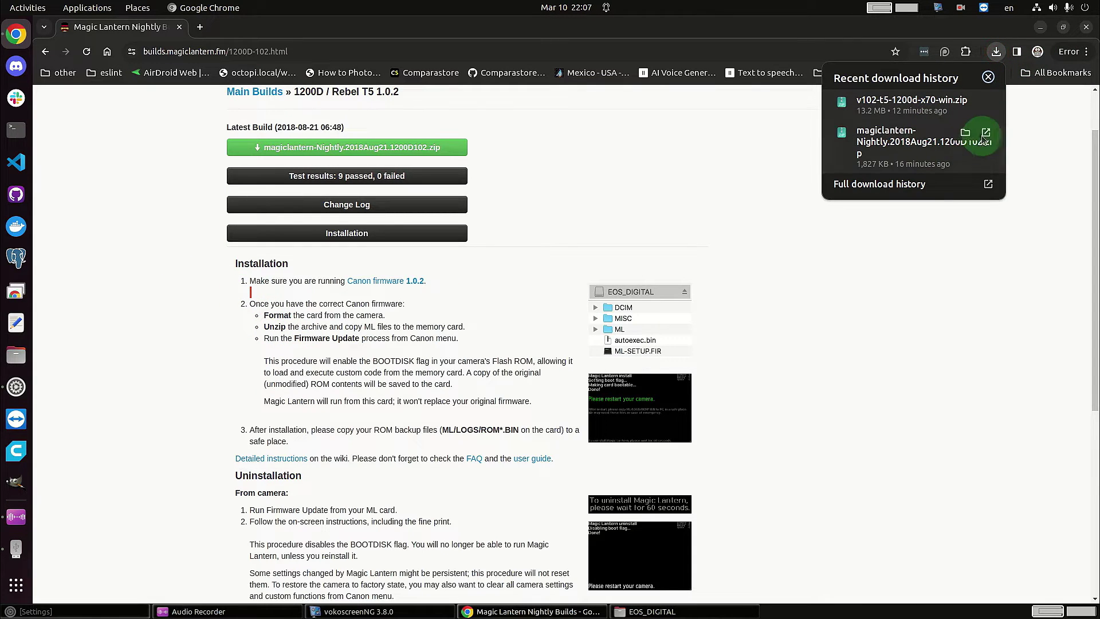
{"action": "left_click", "coordinate": [967, 137]}
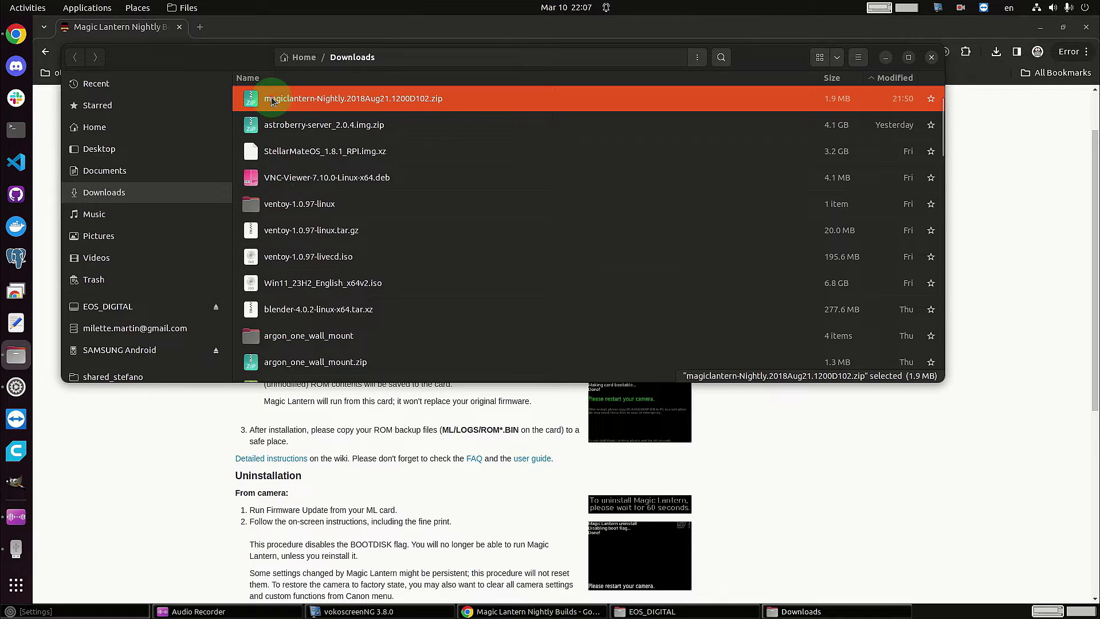
{"action": "right_click", "coordinate": [272, 98]}
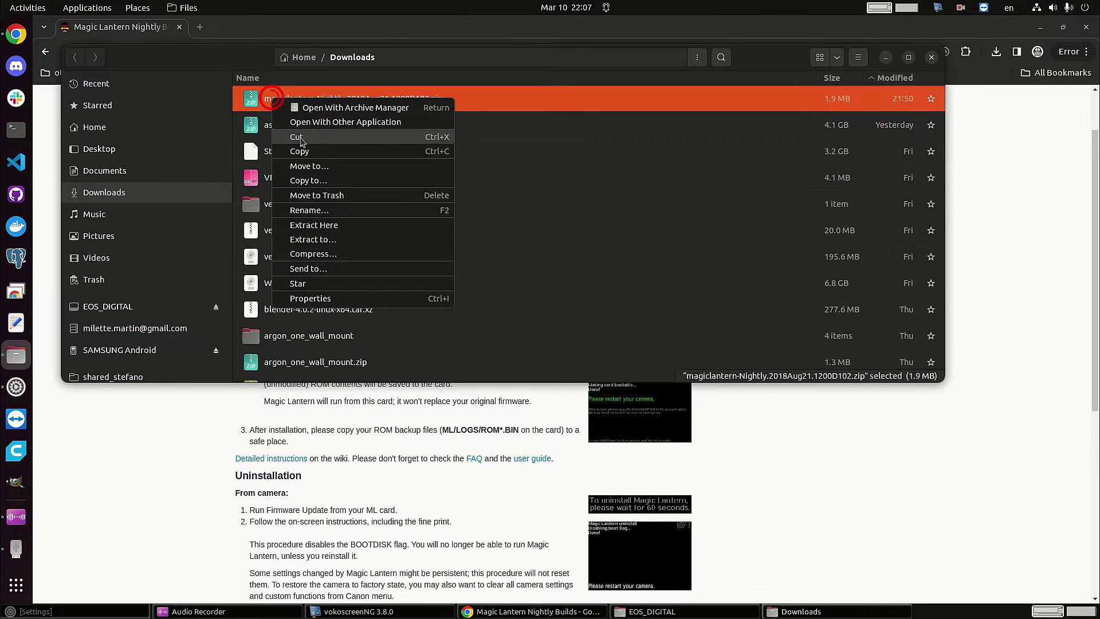
{"action": "left_click", "coordinate": [319, 228]}
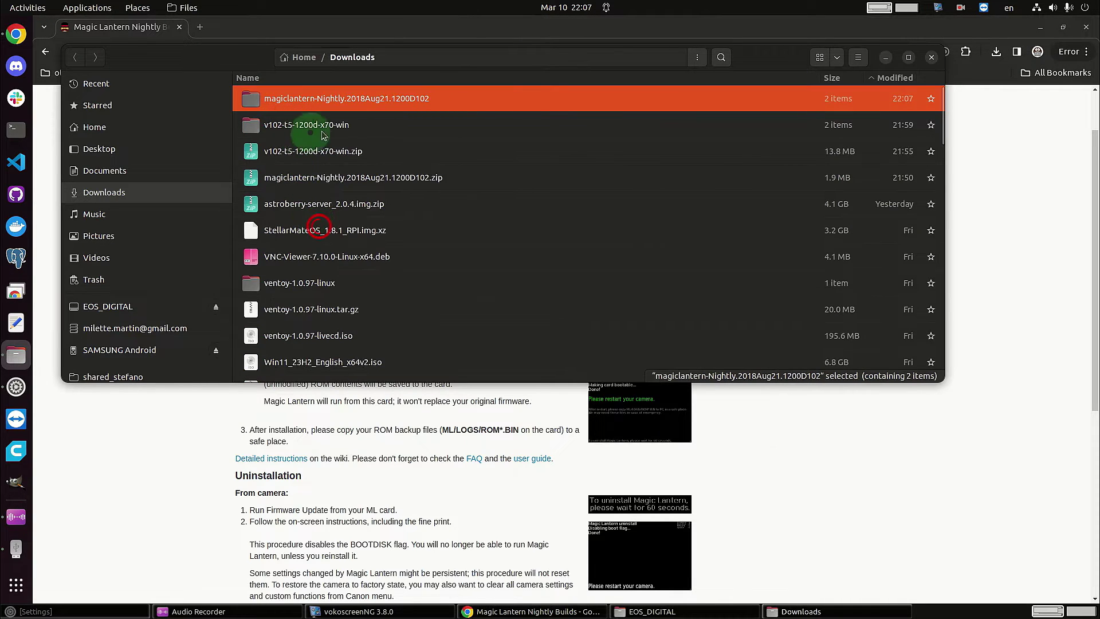
{"action": "double_click", "coordinate": [264, 102]}
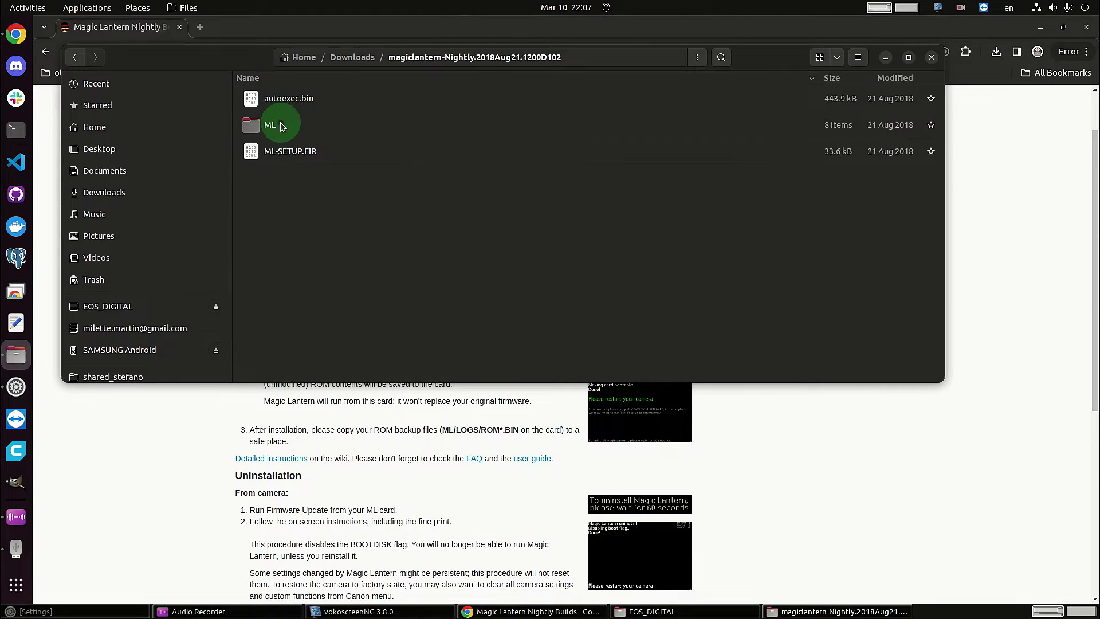
Step: Copy autoexec.bin, the ML folder and ML-SETUP.FIR from the extracted folder to the root of the EOS_DIGITAL card
{"action": "left_click", "coordinate": [322, 195]}
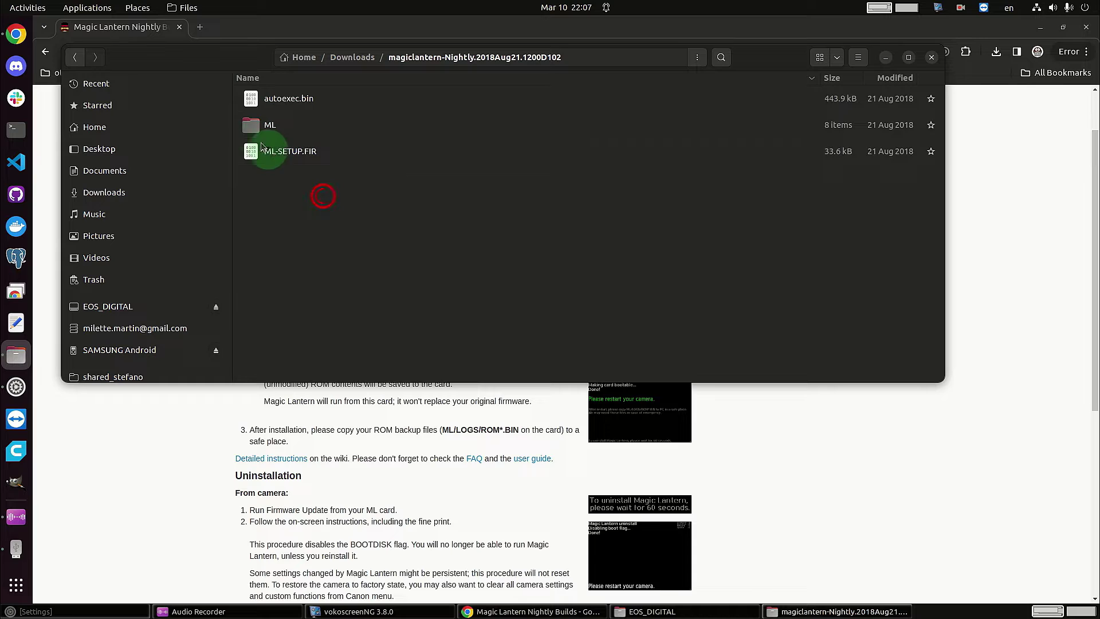
{"action": "key", "text": "ctrl+a"}
{"action": "right_click", "coordinate": [252, 105]}
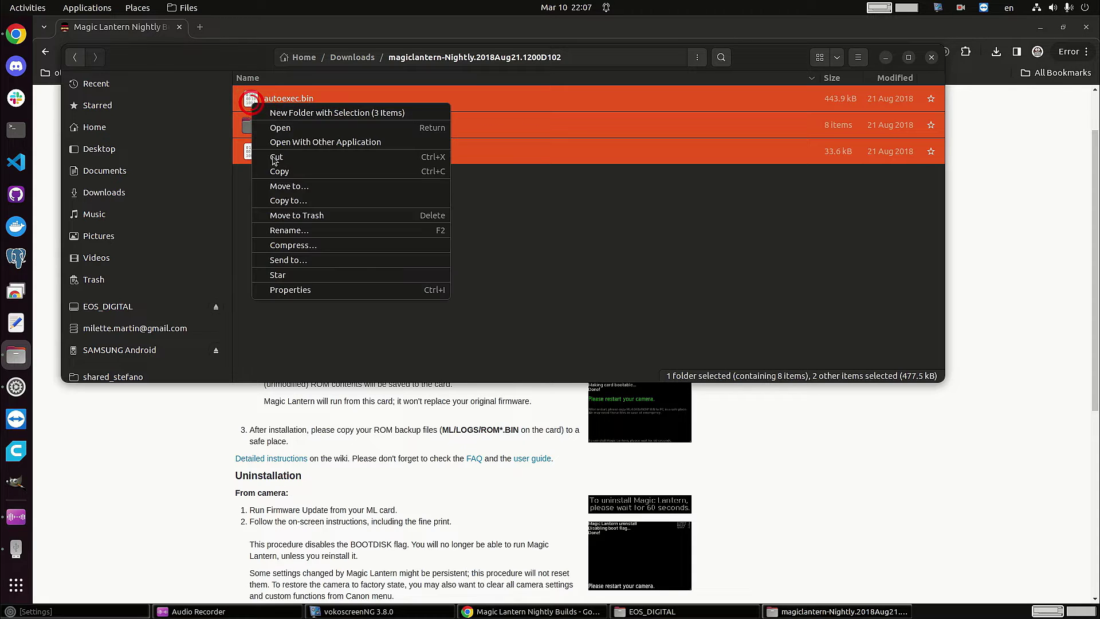
{"action": "left_click", "coordinate": [281, 171]}
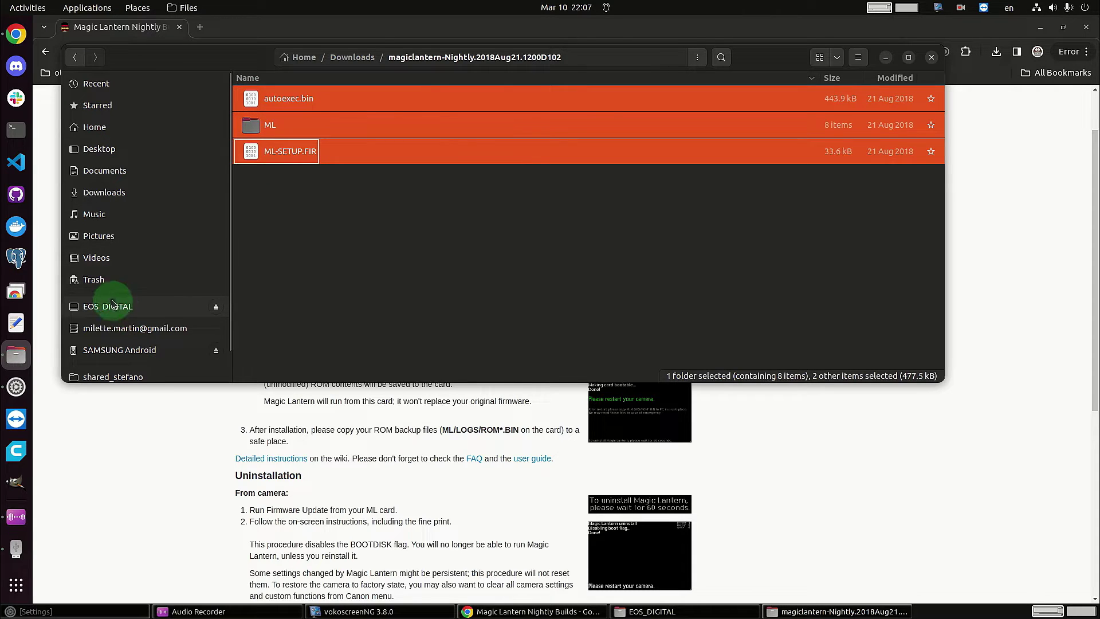
{"action": "left_click", "coordinate": [107, 306]}
{"action": "right_click", "coordinate": [300, 185]}
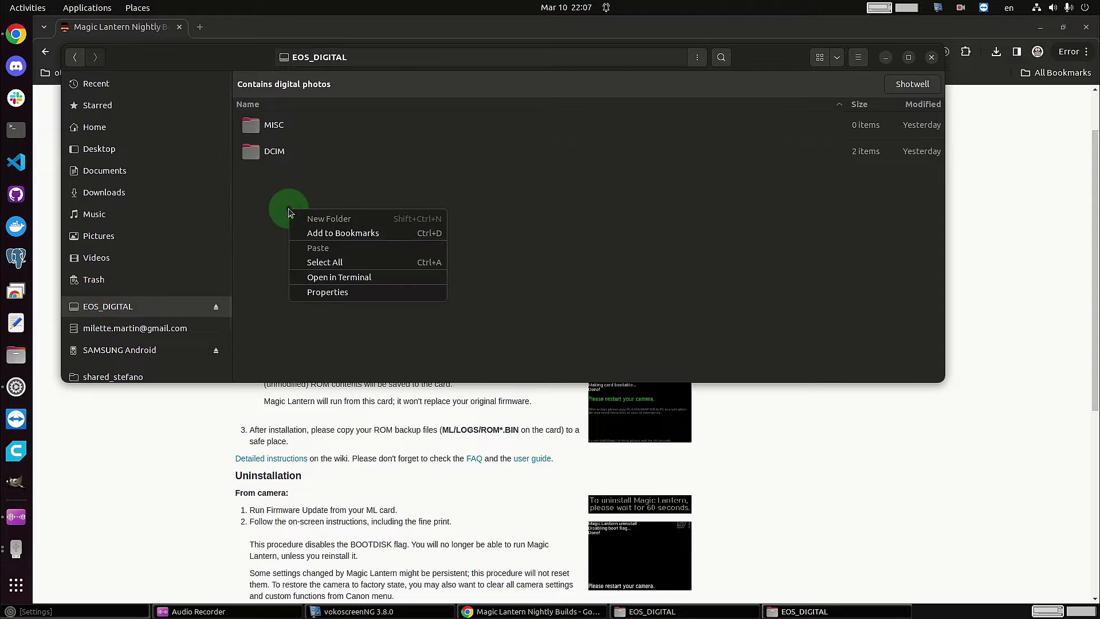
{"action": "left_click", "coordinate": [311, 252]}
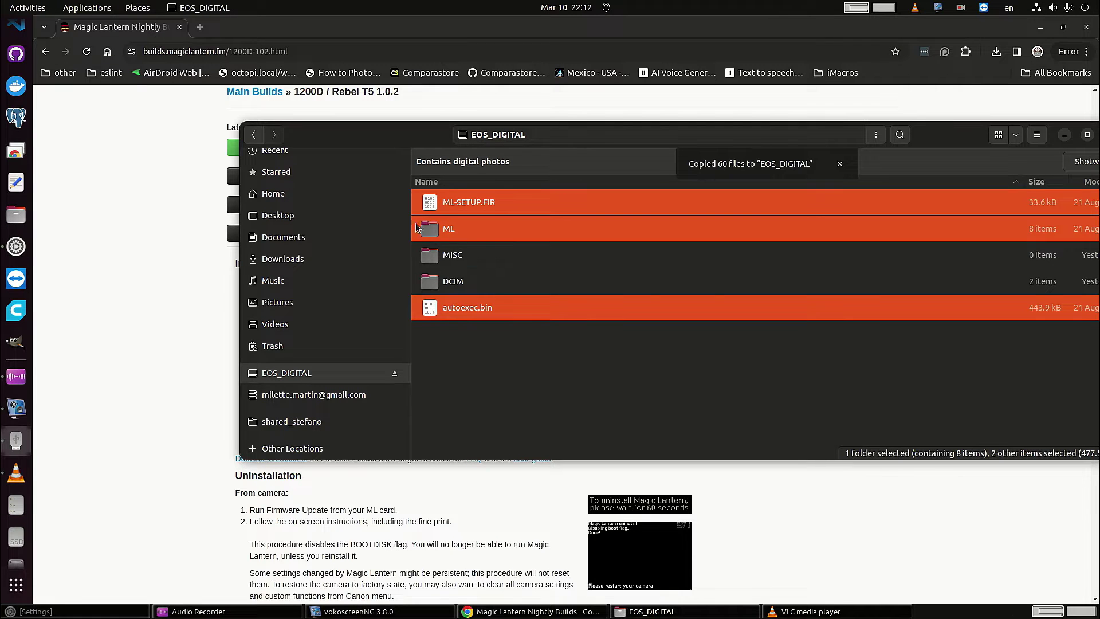
Step: Examine the copied Magic Lantern files on the EOS_DIGITAL card, including the ML folder and its scripts subfolder
{"action": "left_click", "coordinate": [433, 236]}
{"action": "left_click", "coordinate": [444, 206]}
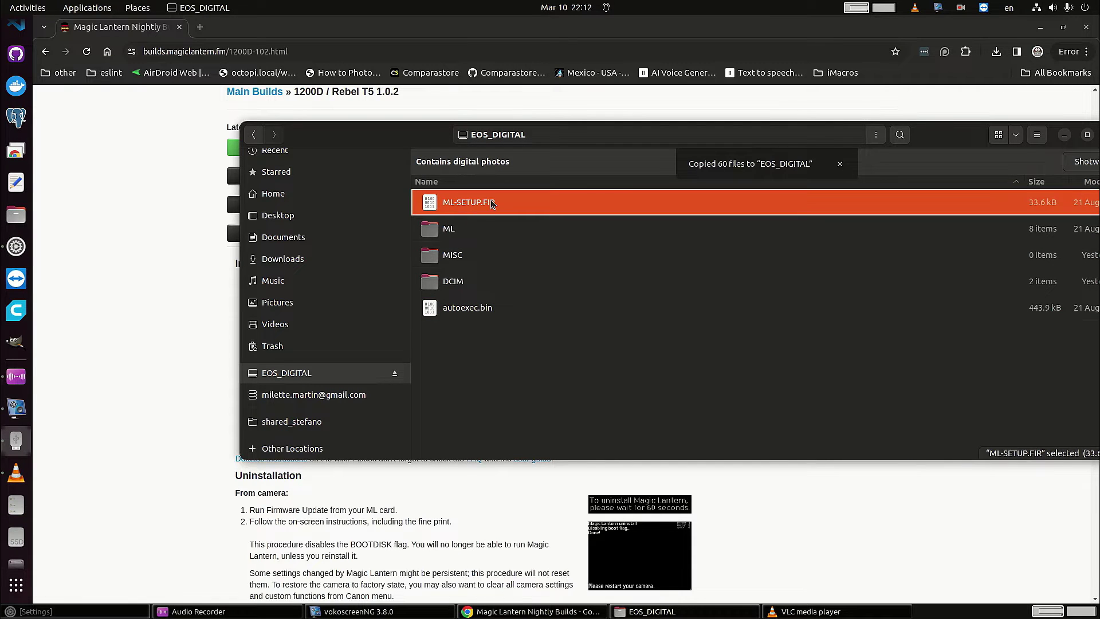
{"action": "left_click", "coordinate": [432, 229]}
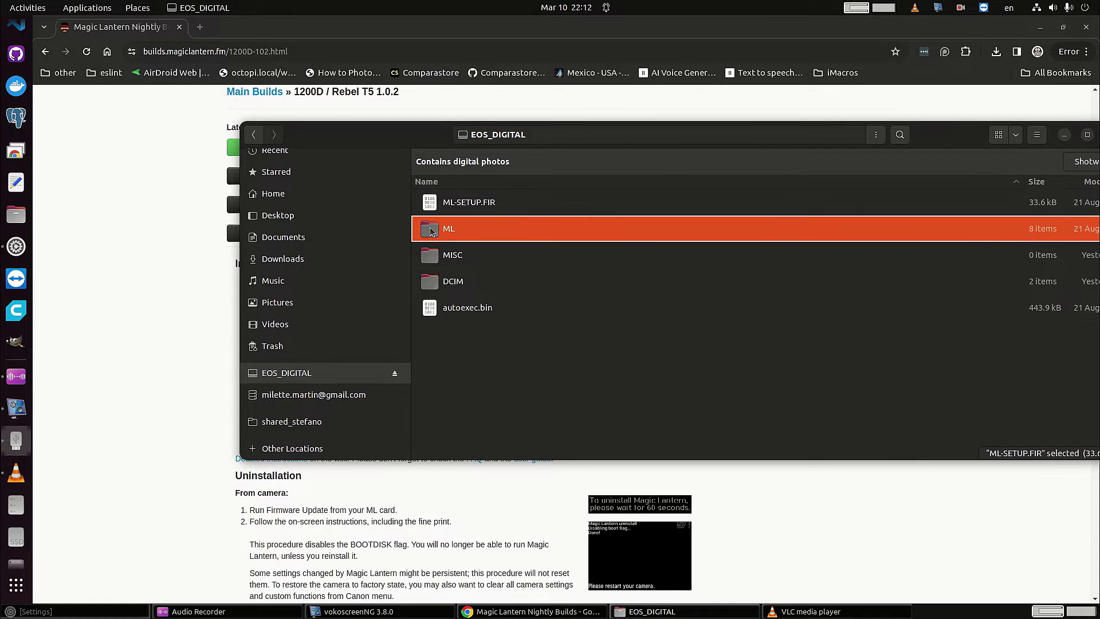
{"action": "double_click", "coordinate": [432, 230]}
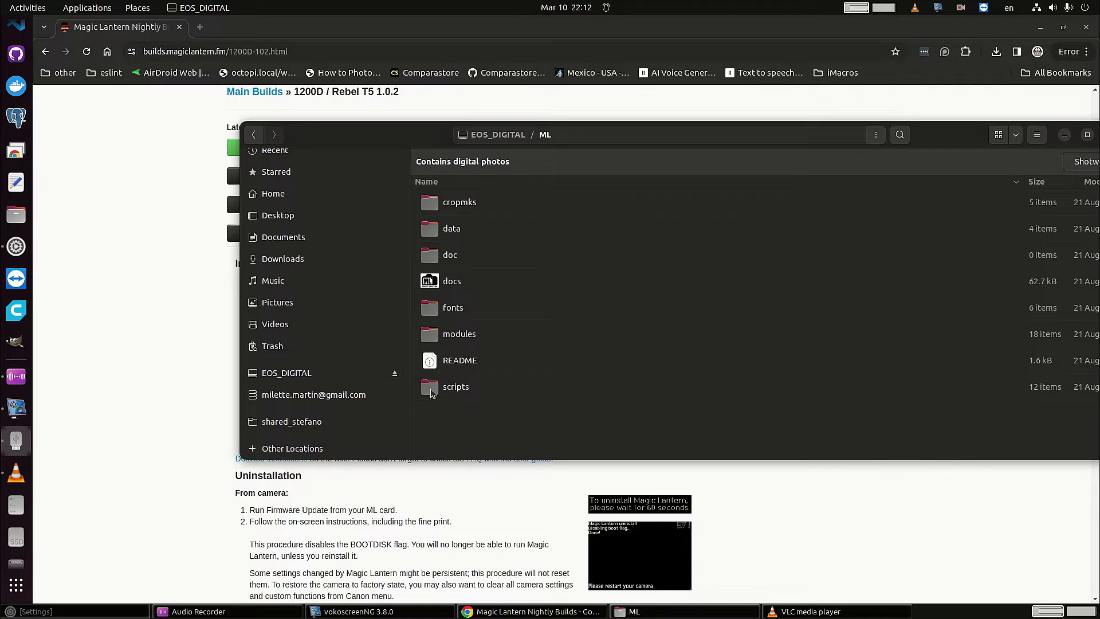
{"action": "double_click", "coordinate": [432, 390]}
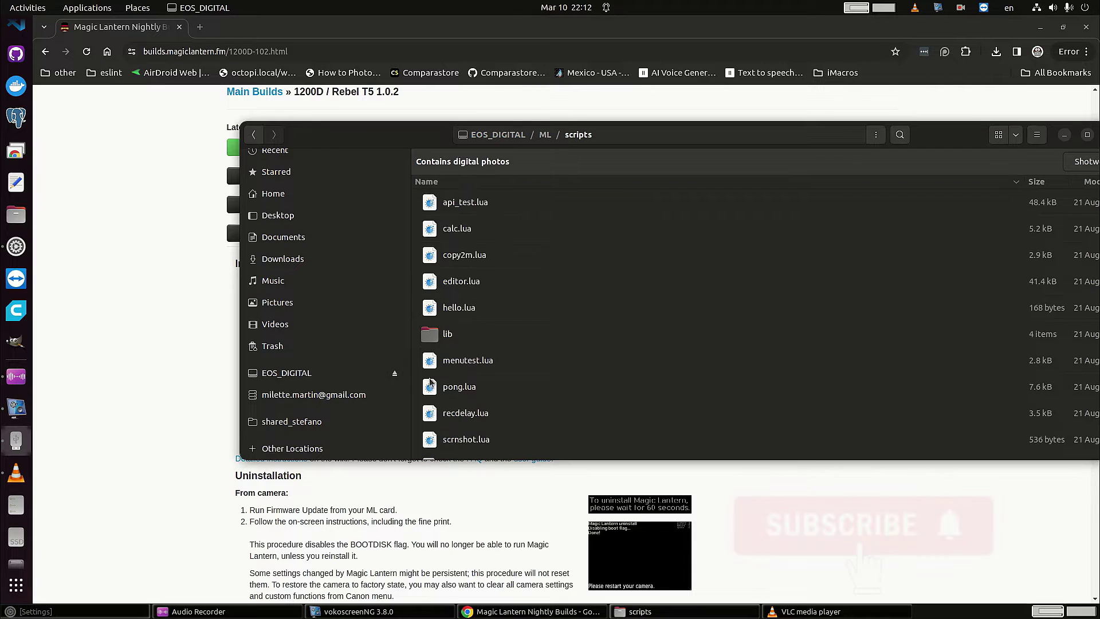
Step: Return to the root of the EOS_DIGITAL card and review the installation and uninstallation instructions on the Magic Lantern 1200D build page
{"action": "left_click", "coordinate": [252, 136]}
{"action": "left_click", "coordinate": [252, 136]}
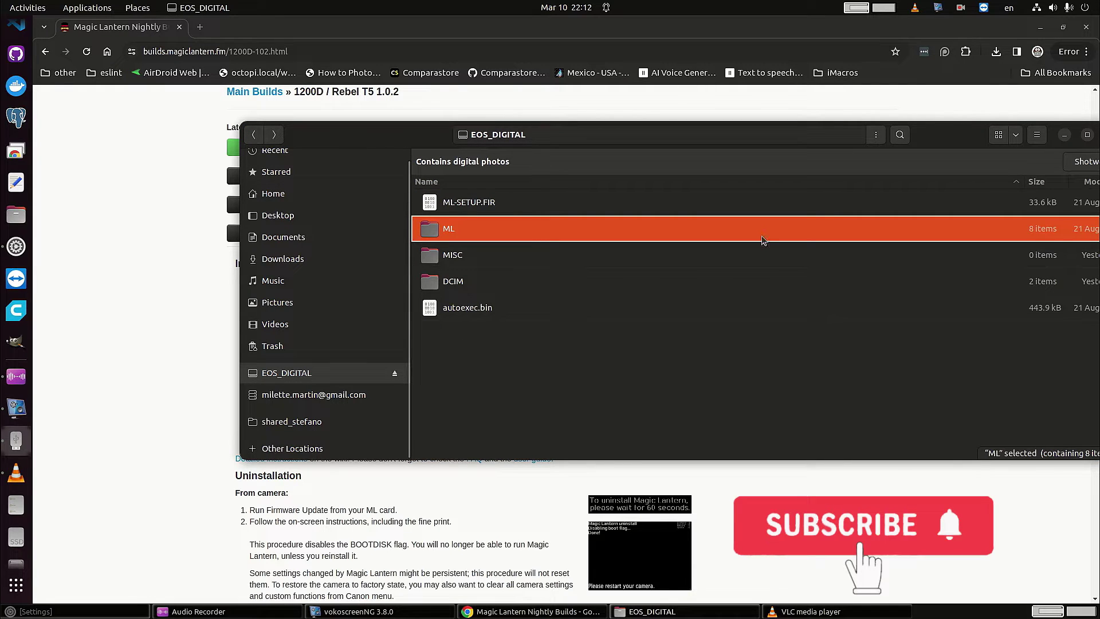
{"action": "left_click", "coordinate": [113, 314]}
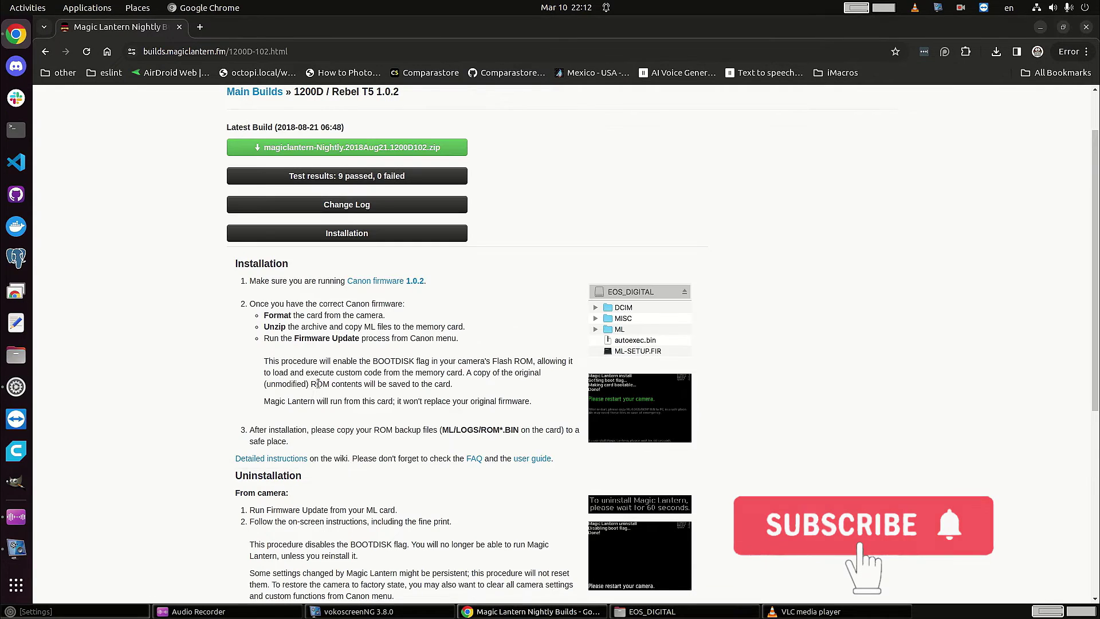
{"action": "scroll", "coordinate": [319, 383], "scroll_direction": "down", "scroll_amount": 5}
{"action": "scroll", "coordinate": [344, 258], "scroll_direction": "up", "scroll_amount": 3}
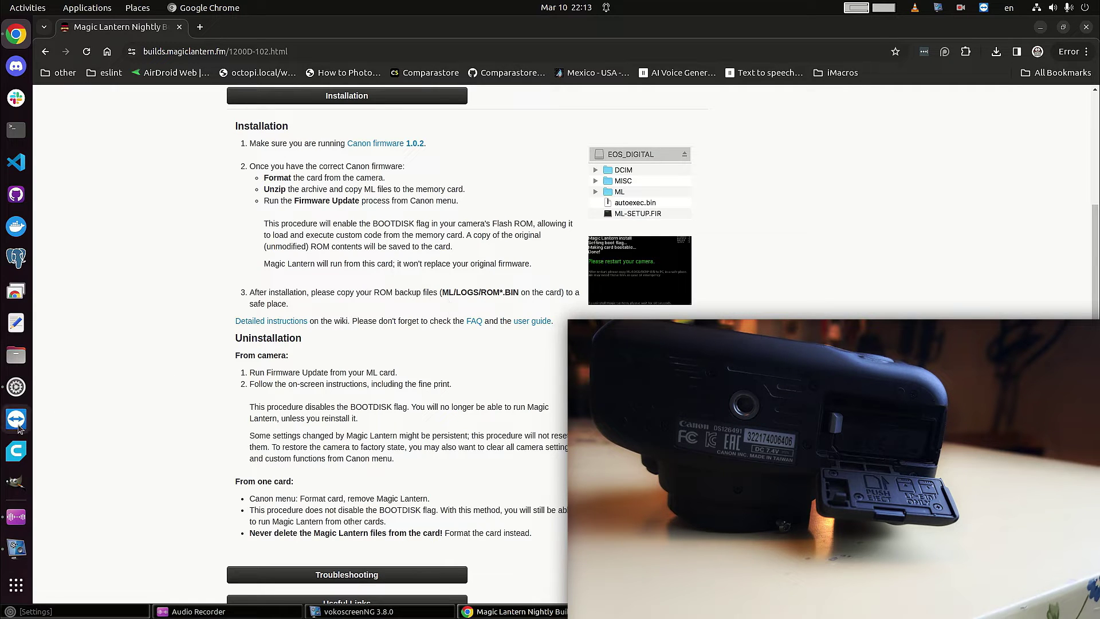
Step: Eject the EOS_DIGITAL card from a new Files window
{"action": "left_click", "coordinate": [16, 355]}
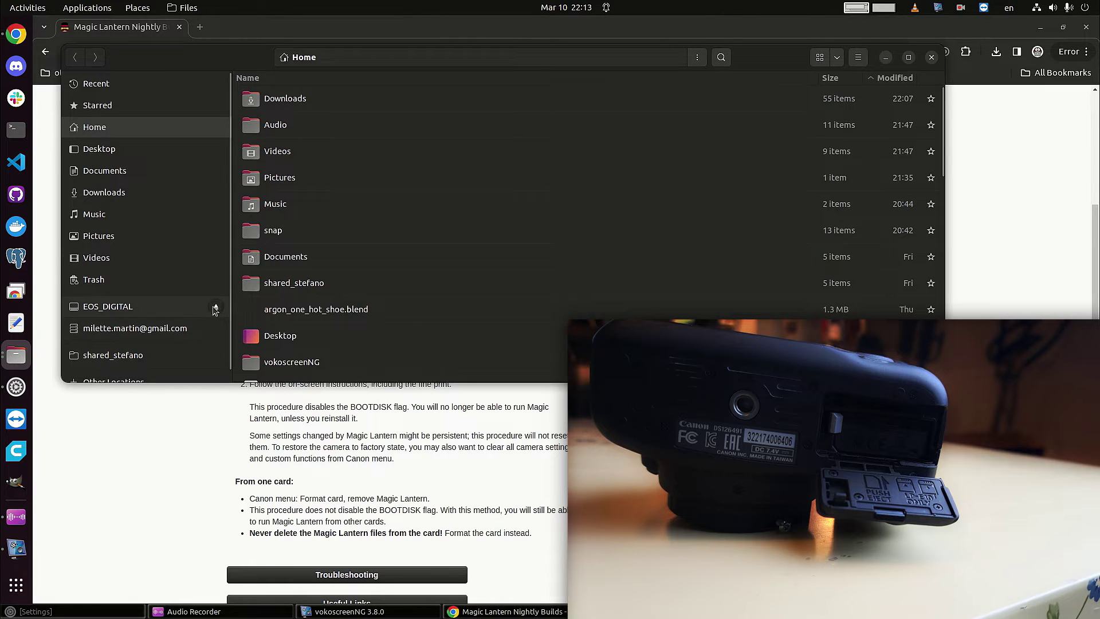
{"action": "left_click", "coordinate": [215, 309]}
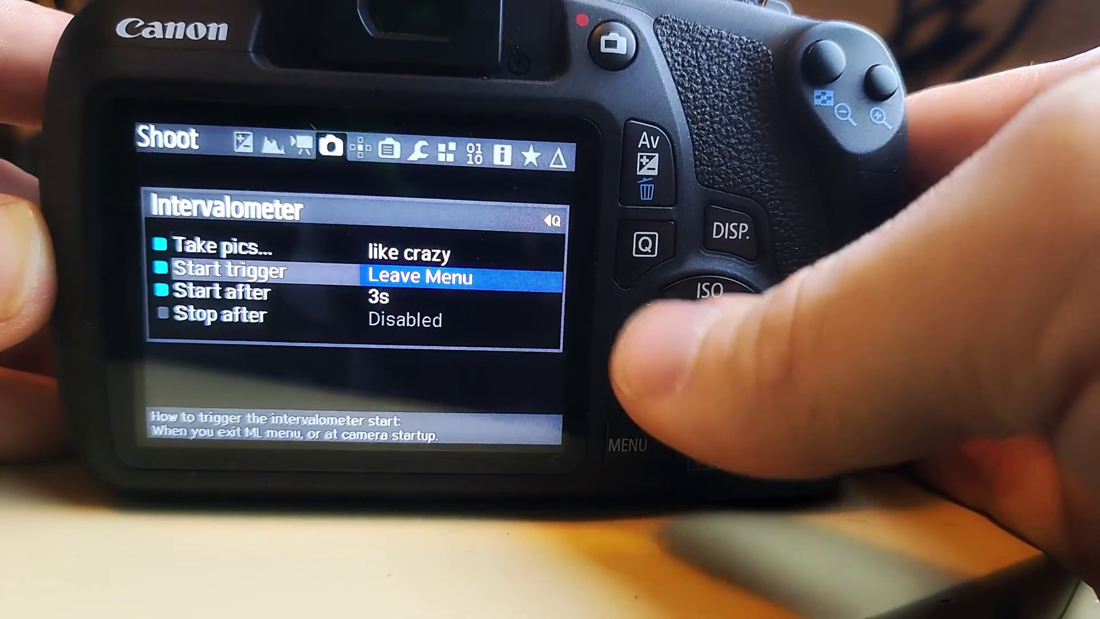
{"action": "key", "text": "Down"}
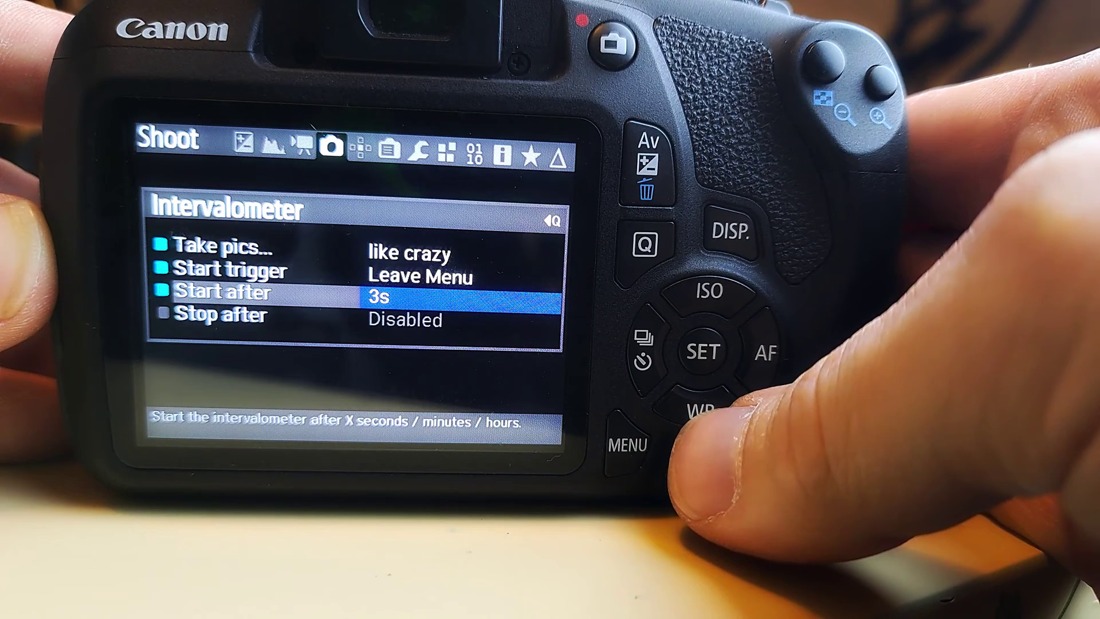
{"action": "key", "text": "Down"}
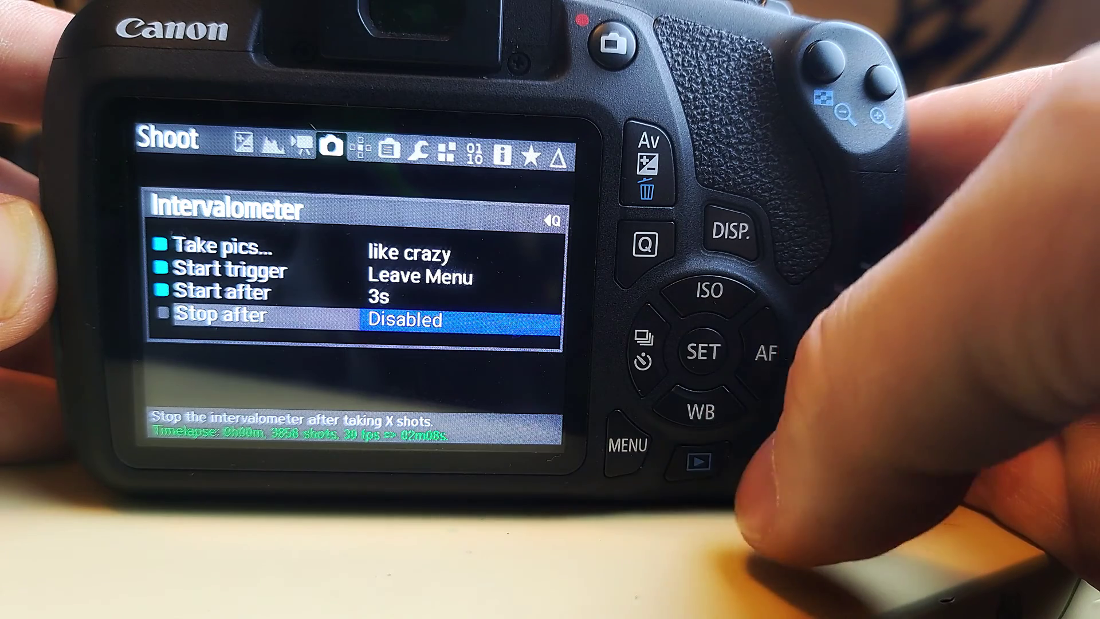
{"action": "key", "text": "Escape"}
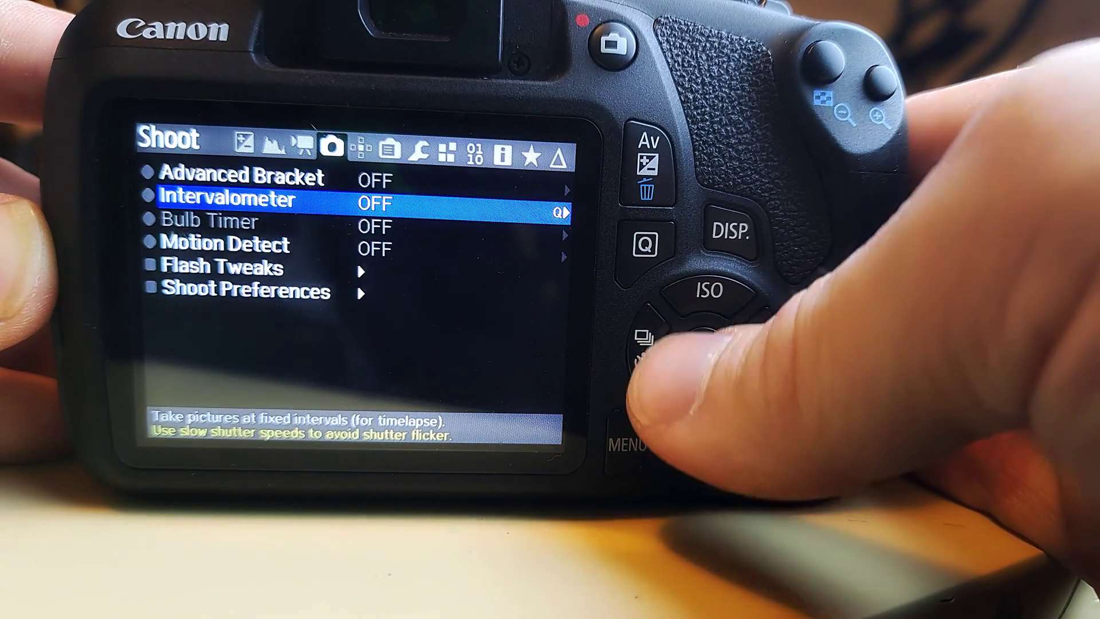
{"action": "key", "text": "Up"}
{"action": "key", "text": "Right"}
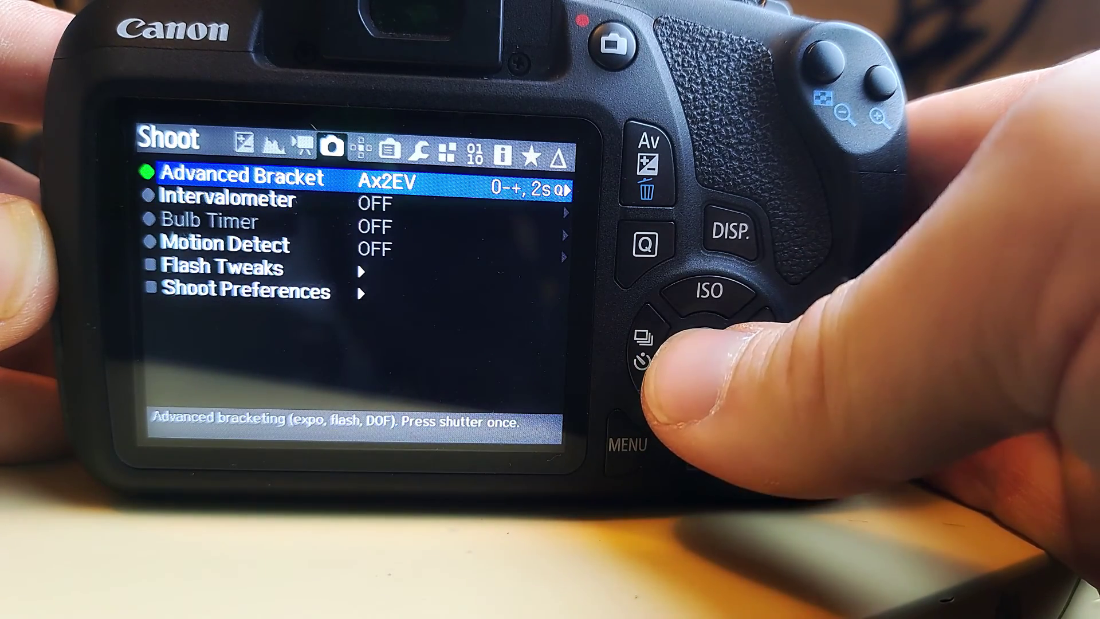
{"action": "key", "text": "Left"}
{"action": "key", "text": "Return"}
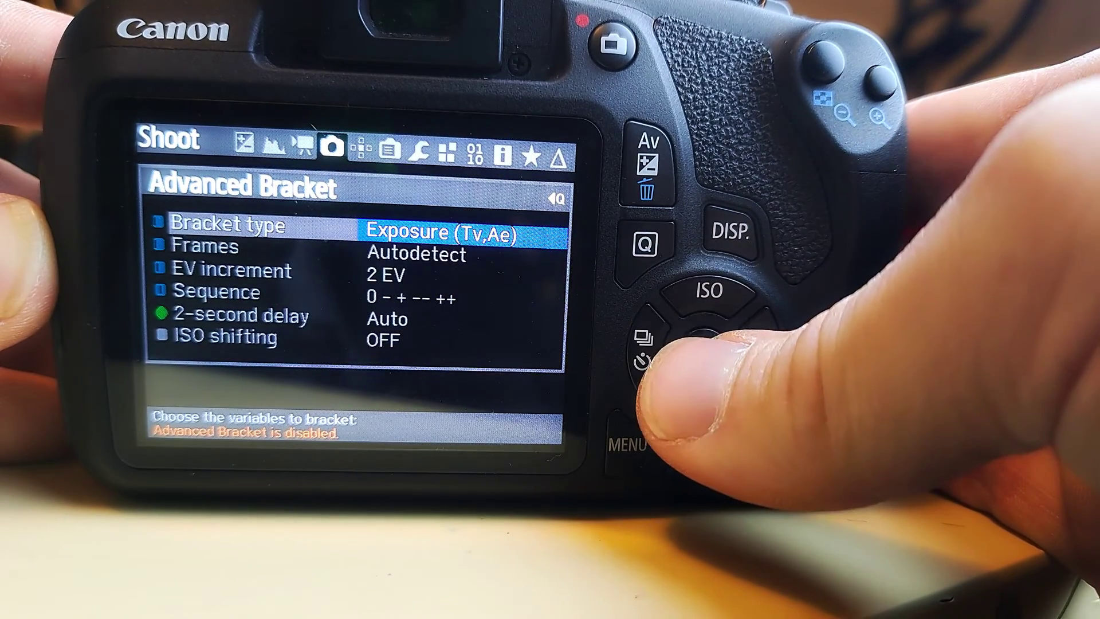
{"action": "key", "text": "Return"}
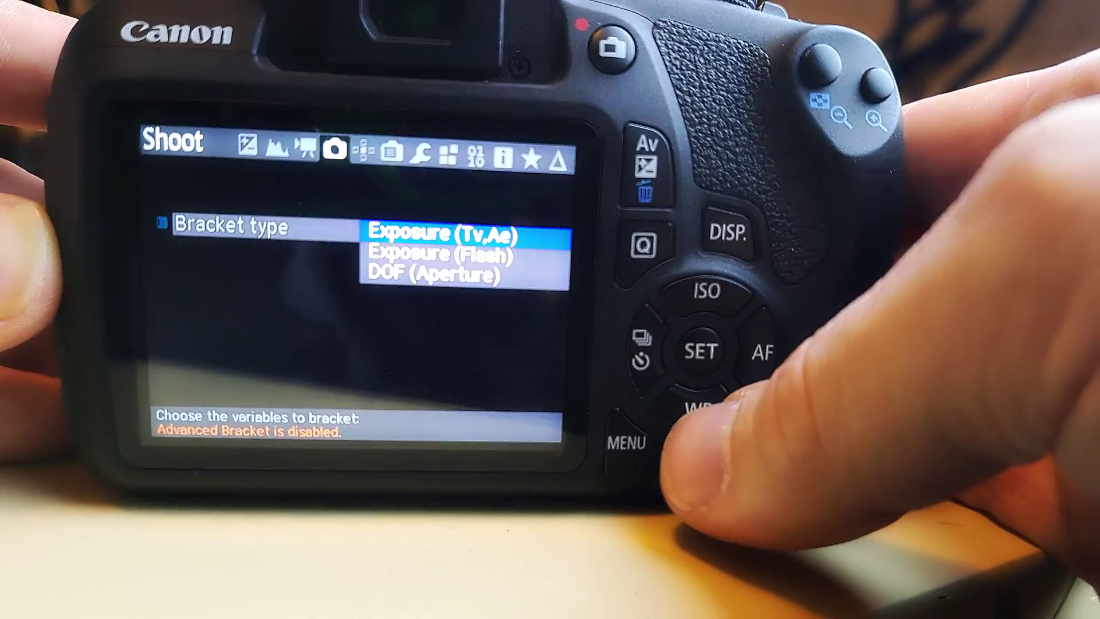
{"action": "key", "text": "Down"}
{"action": "key", "text": "Down"}
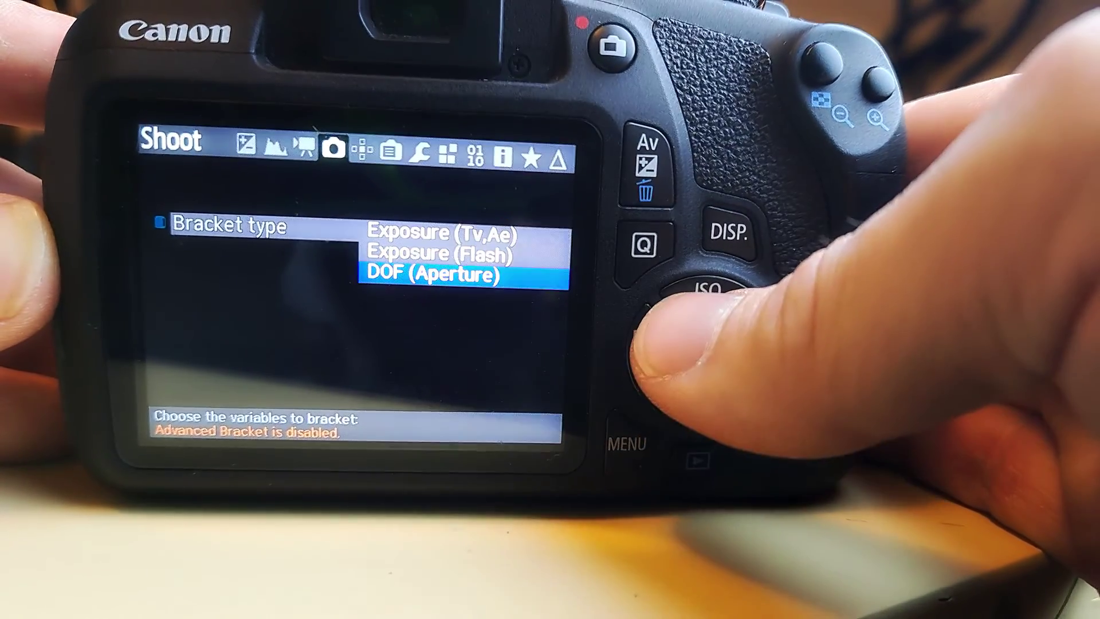
{"action": "key", "text": "Up"}
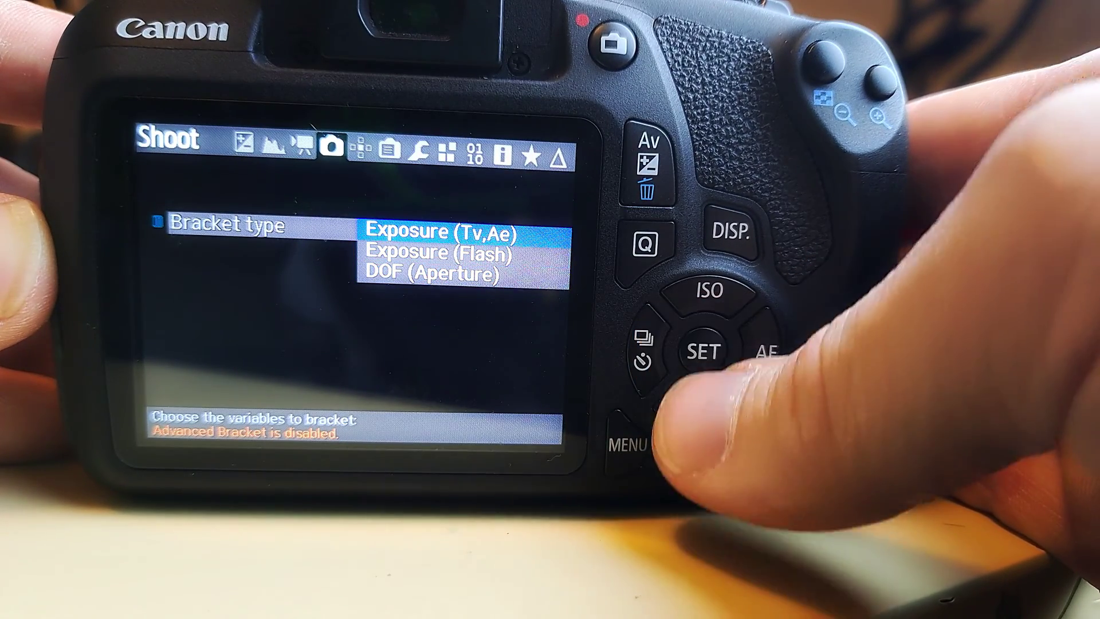
{"action": "key", "text": "Return"}
{"action": "key", "text": "Down"}
{"action": "key", "text": "Down"}
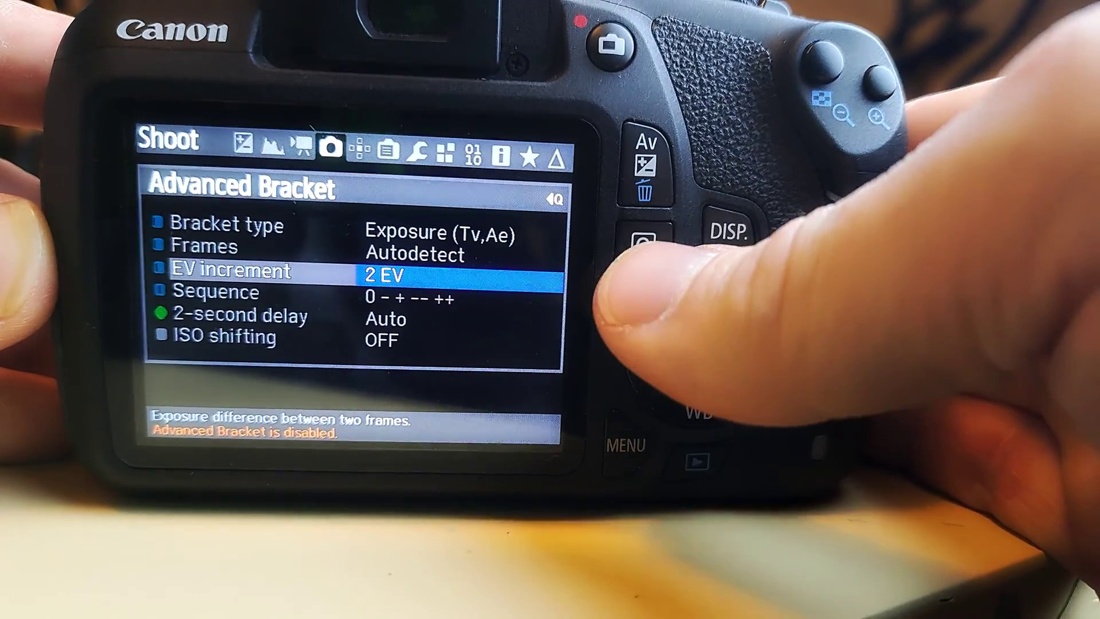
{"action": "key", "text": "Escape"}
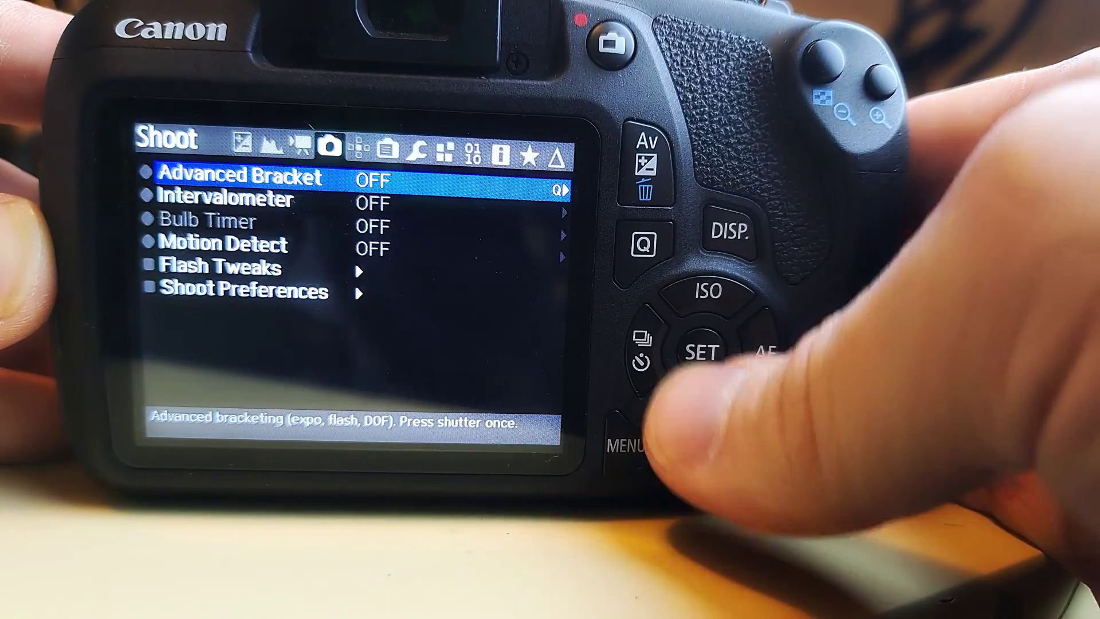
{"action": "key", "text": "Return"}
{"action": "key", "text": "Return"}
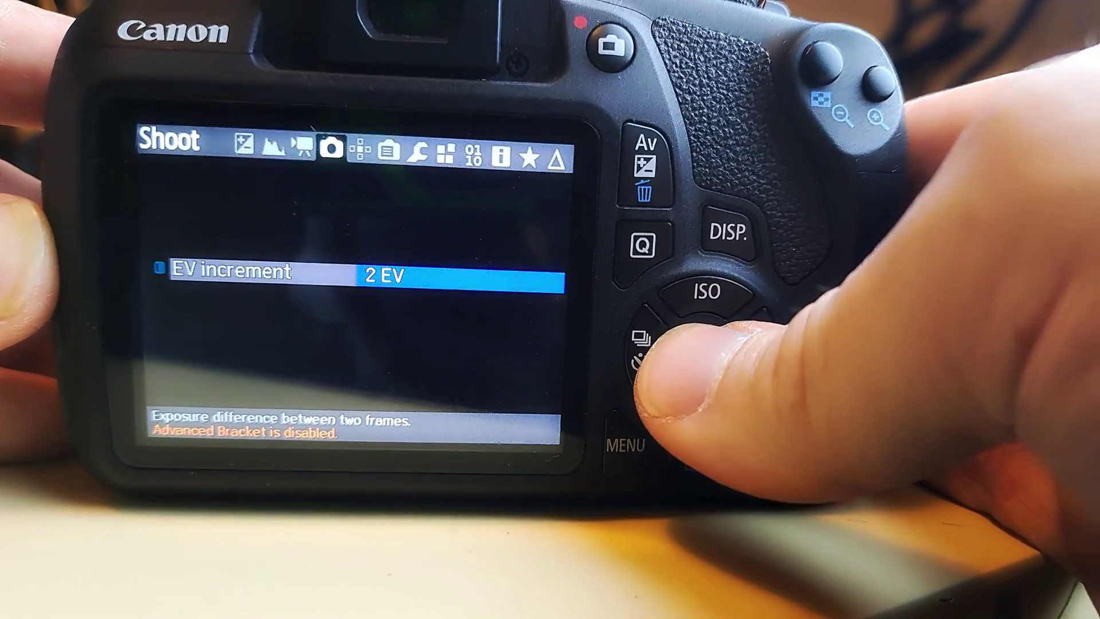
{"action": "key", "text": "Return"}
{"action": "key", "text": "Right"}
{"action": "key", "text": "Right"}
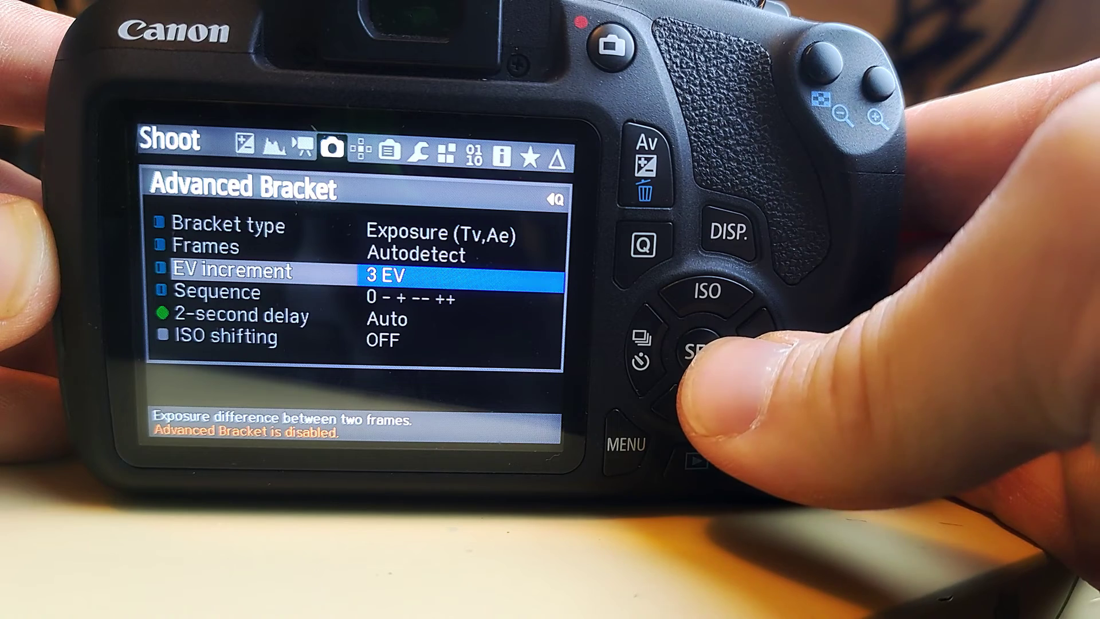
{"action": "key", "text": "Right"}
{"action": "key", "text": "Right"}
{"action": "key", "text": "Right"}
{"action": "key", "text": "Right"}
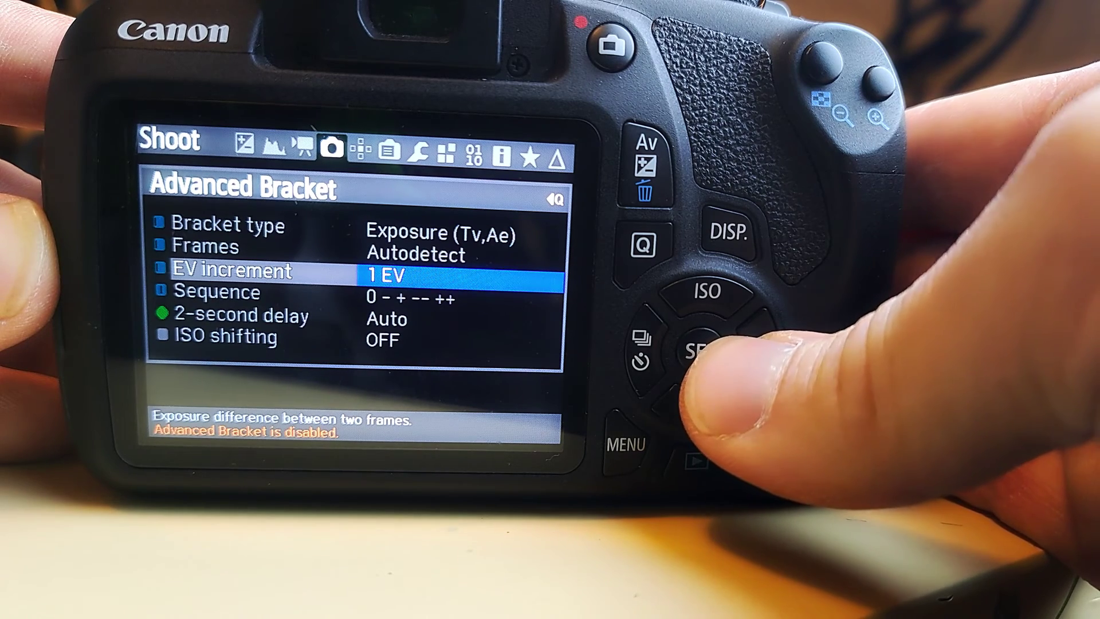
{"action": "key", "text": "Right"}
{"action": "key", "text": "Down"}
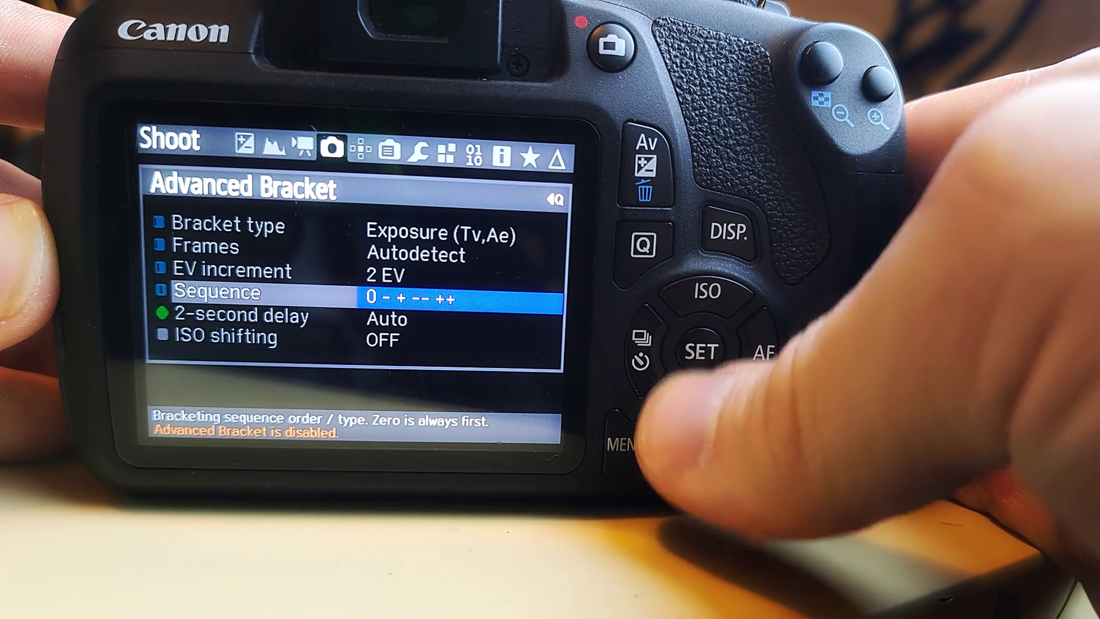
{"action": "key", "text": "Return"}
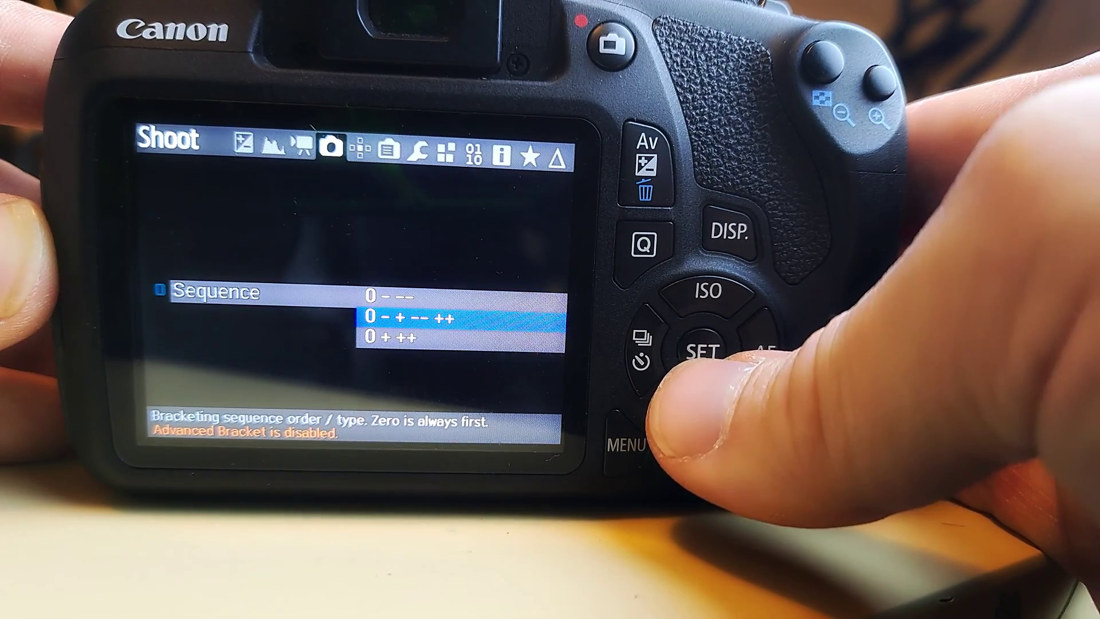
{"action": "key", "text": "Down"}
{"action": "key", "text": "Escape"}
{"action": "key", "text": "Down"}
{"action": "key", "text": "Down"}
{"action": "key", "text": "Return"}
{"action": "key", "text": "Up"}
{"action": "key", "text": "Down"}
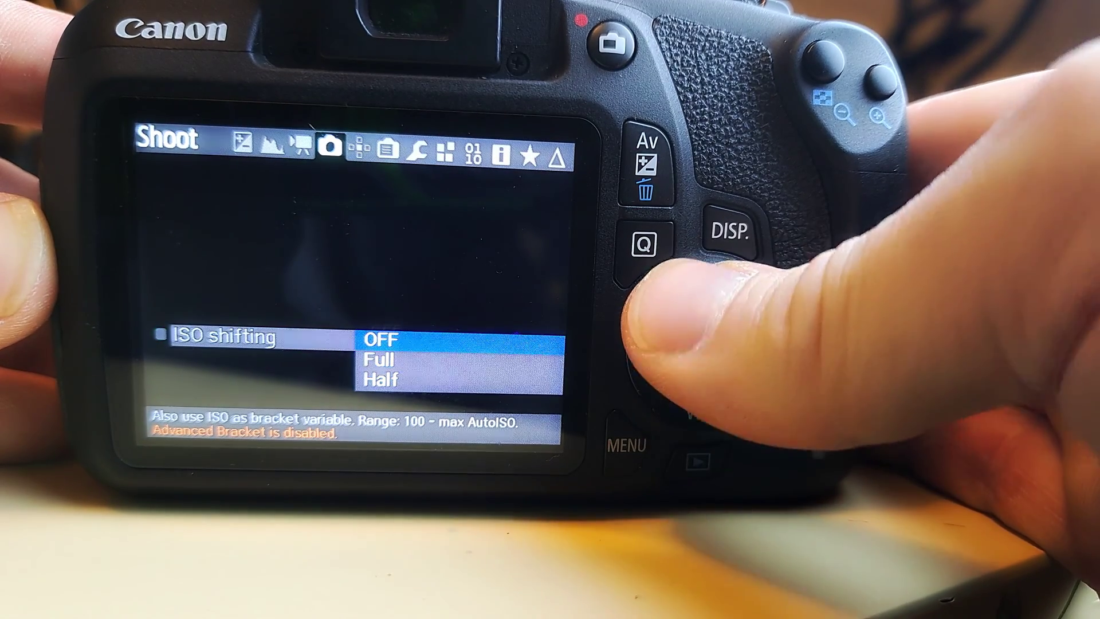
{"action": "key", "text": "Return"}
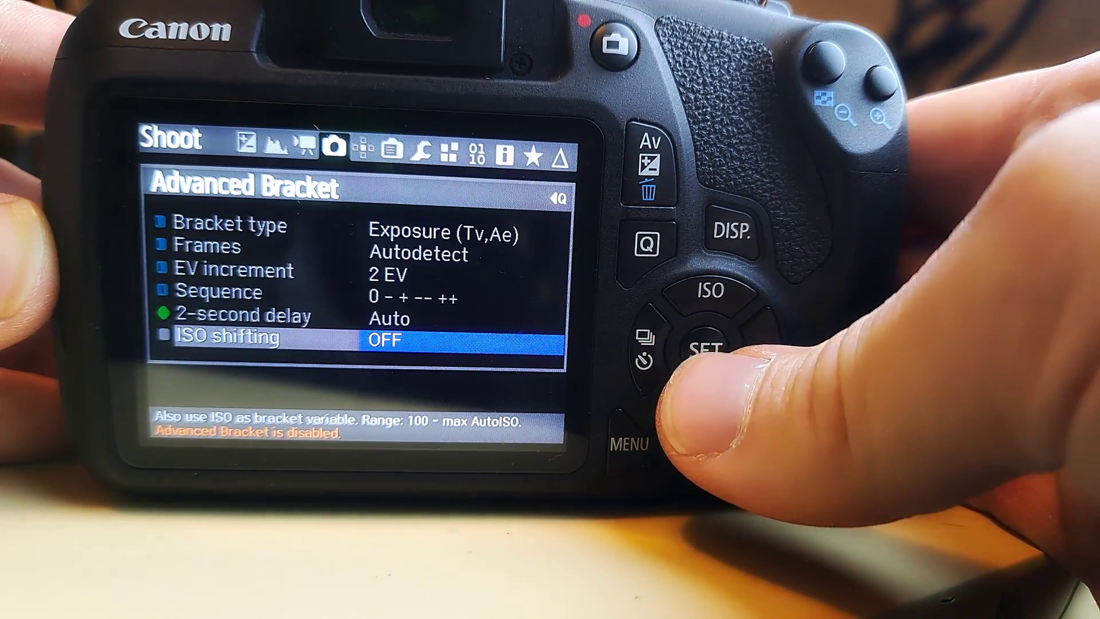
{"action": "key", "text": "Right"}
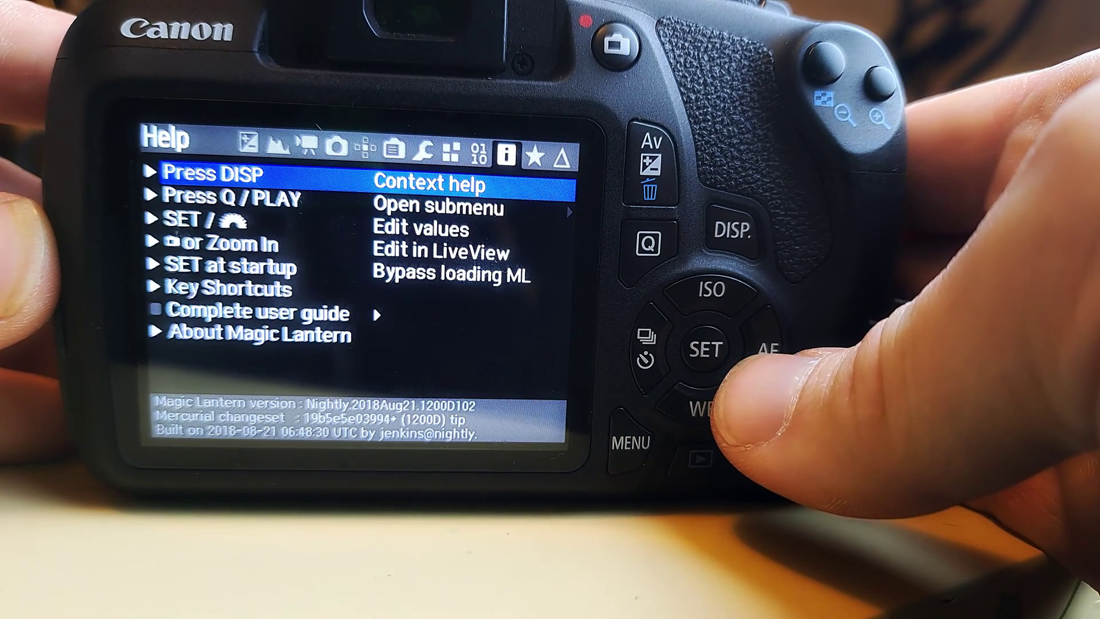